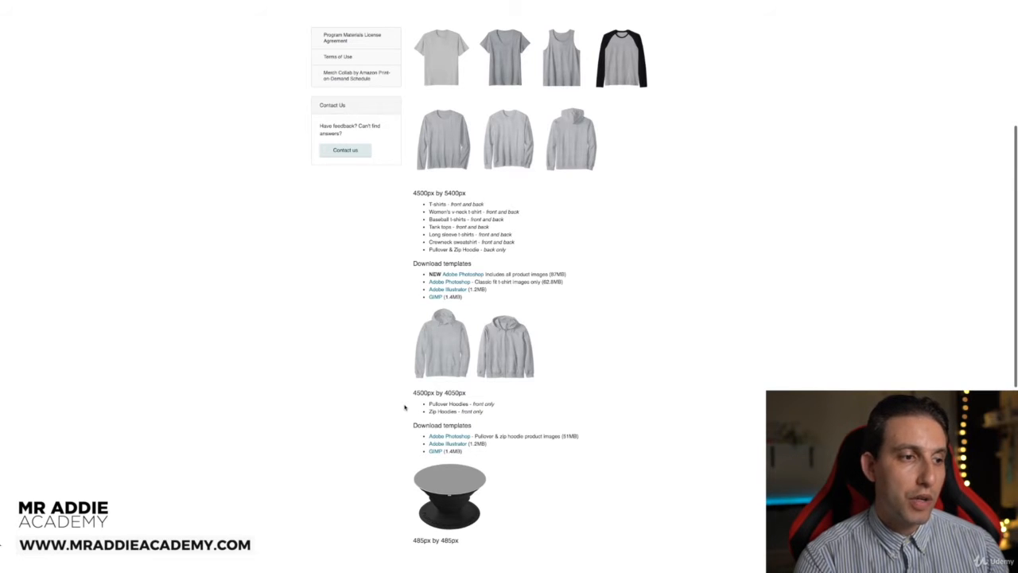
Step: Scroll the Merch by Amazon templates page to the 4500x5400 px and 4500x4050 px artwork sizes
scroll(404, 408, down, 3)
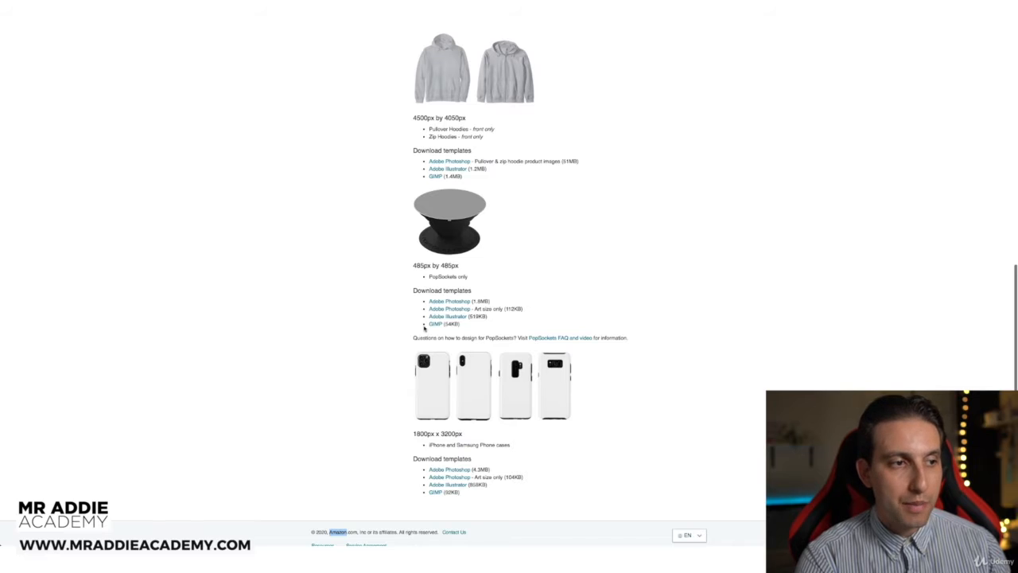
Step: Scroll further to the 485x485 px PopSockets and 1800x3200 px phone-case template downloads
scroll(358, 394, down, 1)
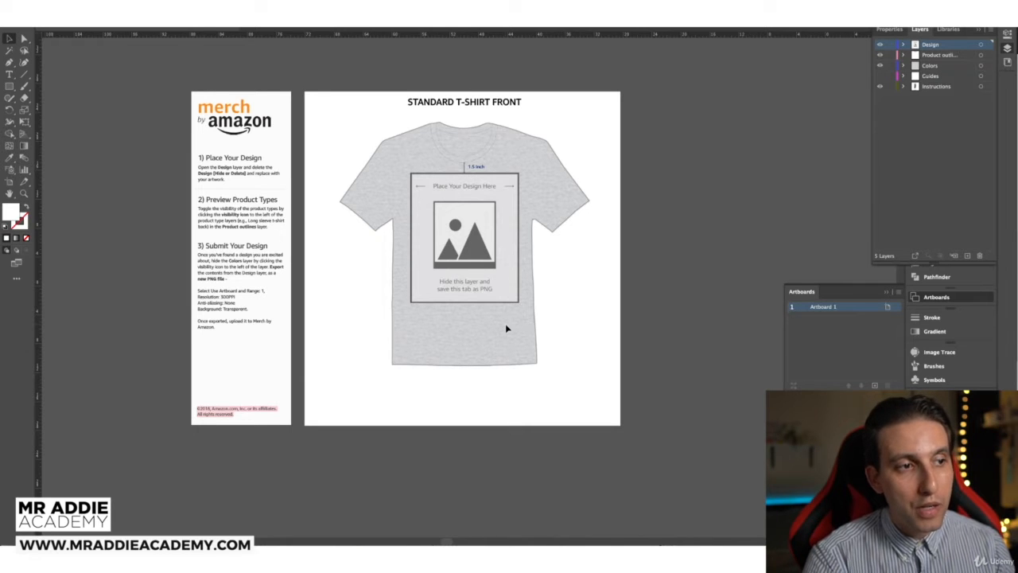
Step: Paste the 'Don't Stop Retrieving' dog design into the T-shirt print area and hide the placeholder sublayer
key(ctrl+v)
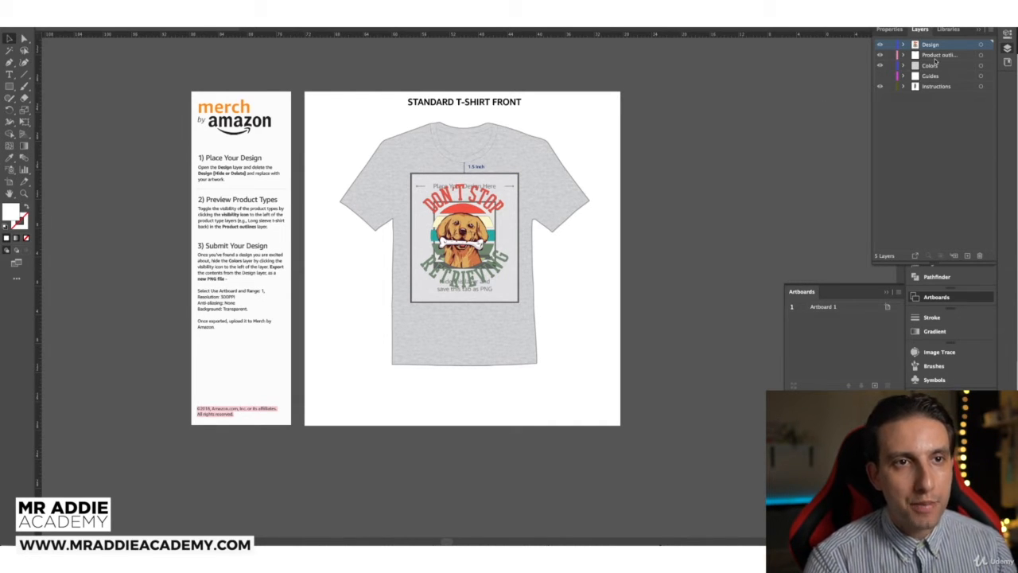
click(904, 45)
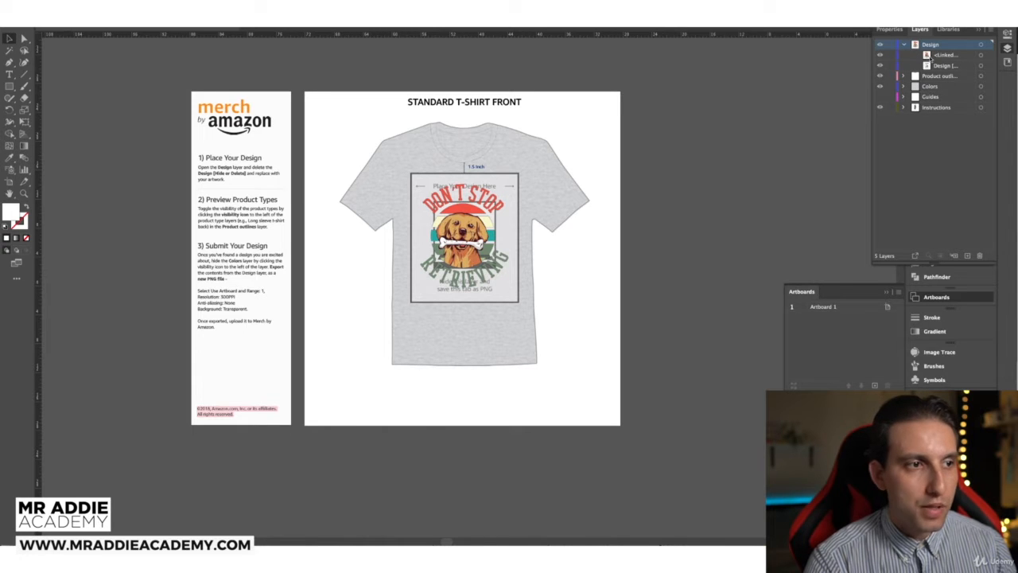
click(879, 55)
click(880, 55)
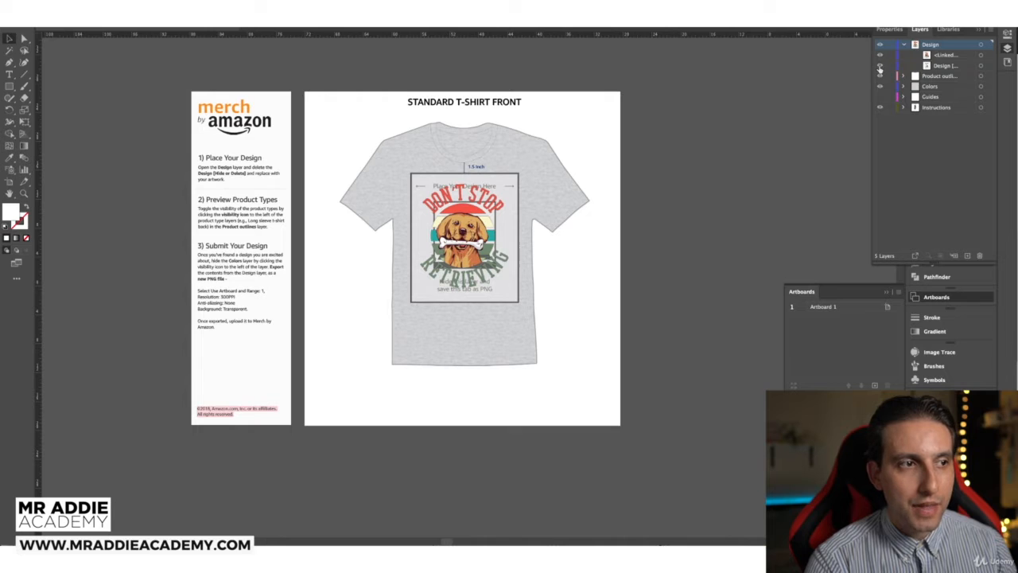
click(879, 65)
click(482, 219)
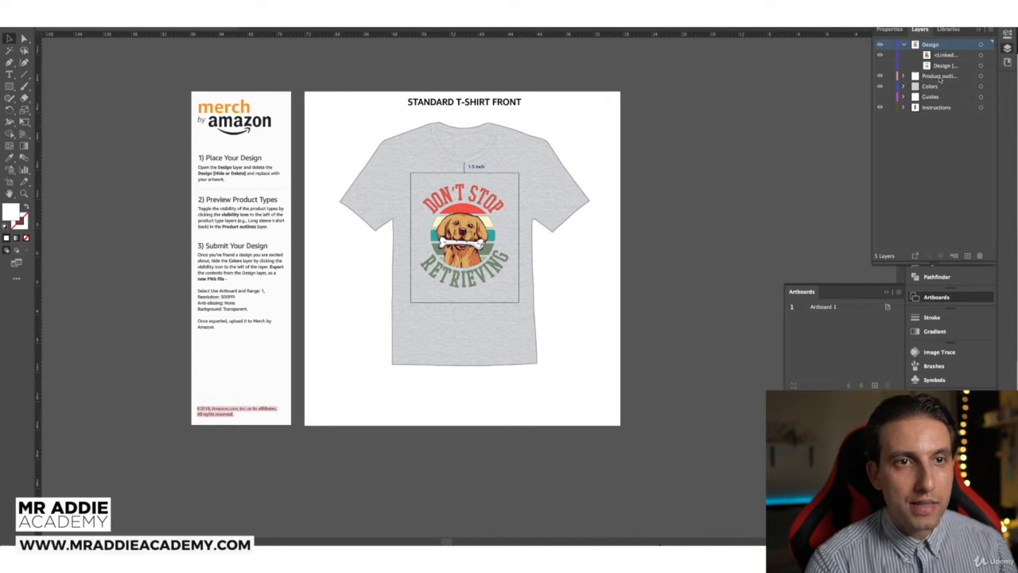
Step: Preview the dog design on the Standard and Premium T-shirt front and back outlines
click(903, 76)
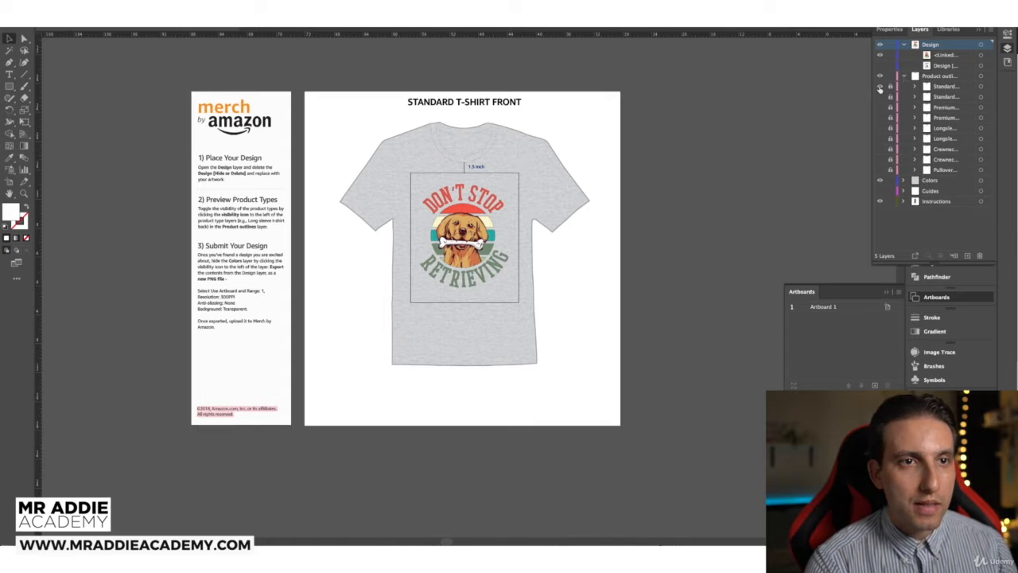
click(880, 88)
click(879, 87)
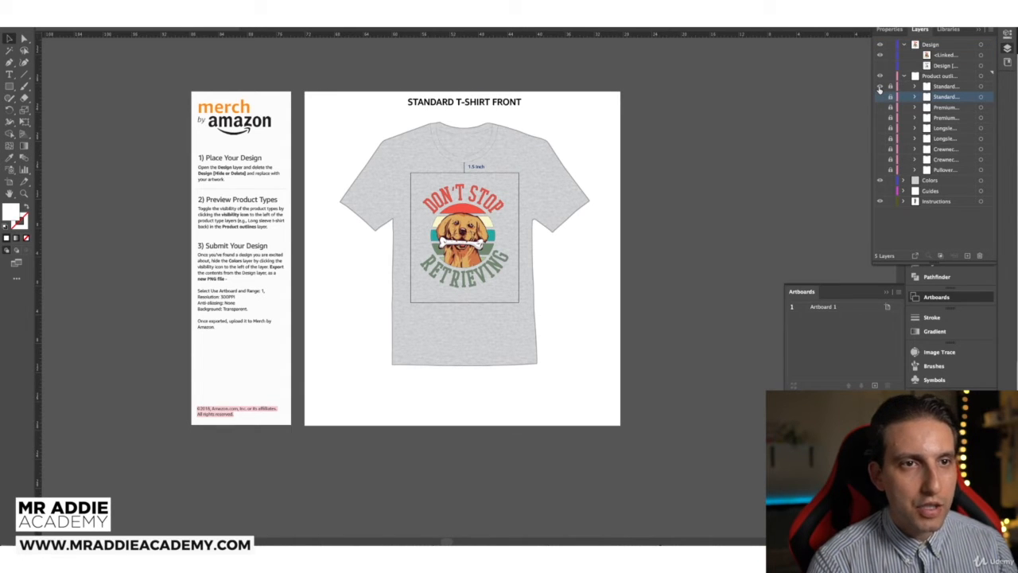
click(880, 87)
click(880, 97)
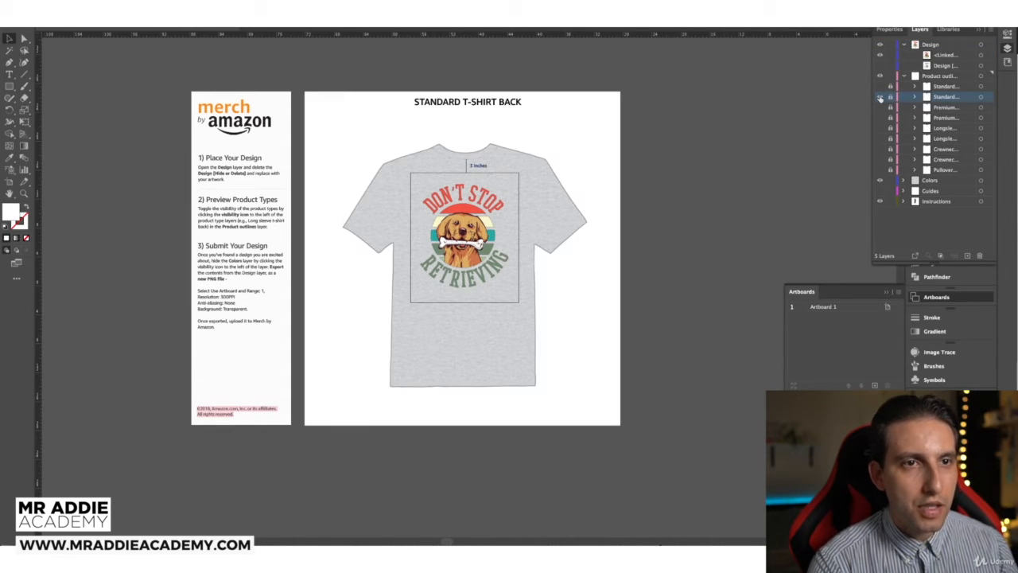
click(880, 97)
click(880, 107)
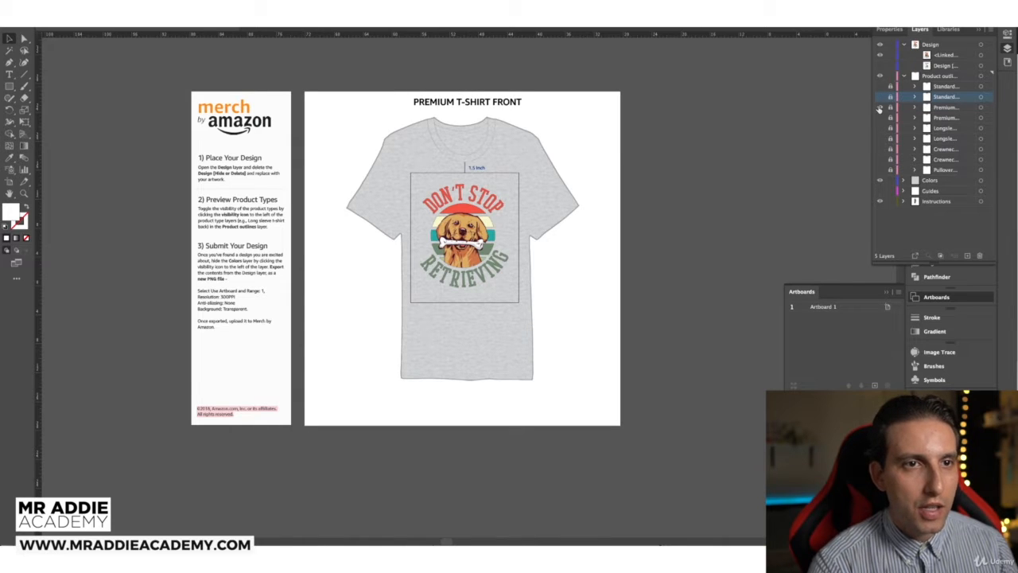
click(880, 107)
click(880, 117)
click(879, 118)
Step: Preview it on Longsleeve, Crewneck Sweatshirt and Pullover Hoodie back outlines, then restore Standard T-shirt front
click(880, 128)
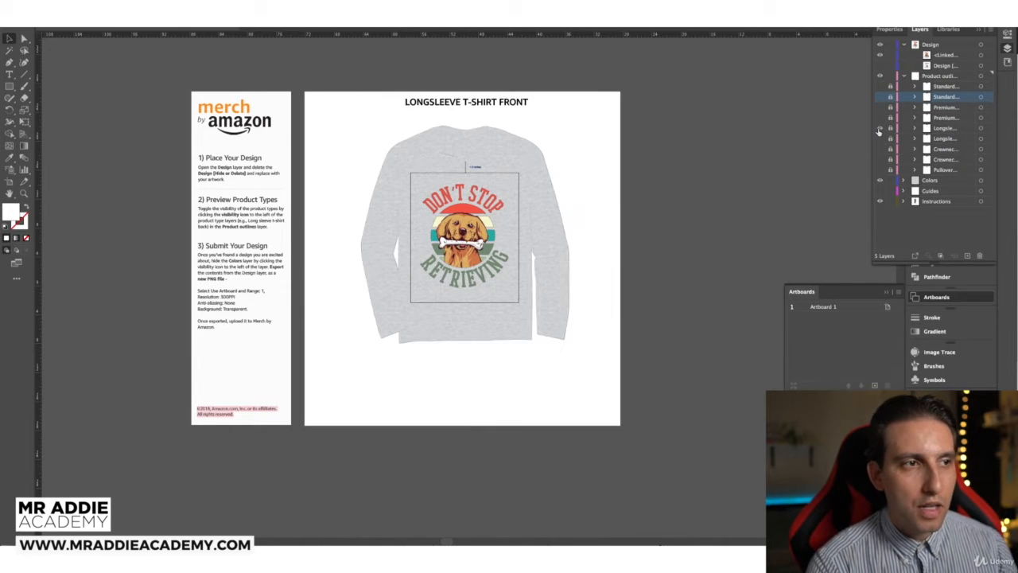
click(880, 128)
click(880, 138)
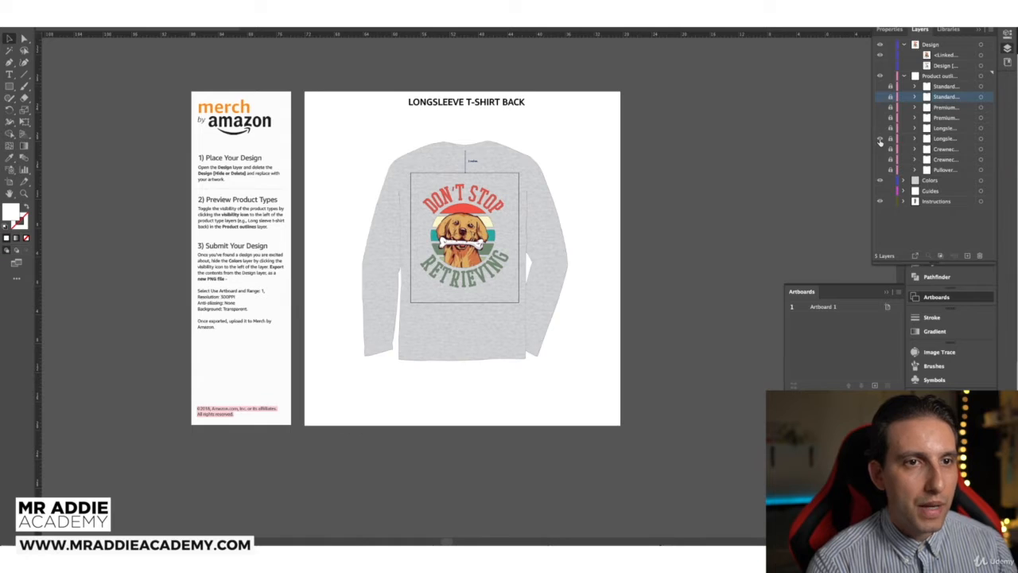
click(880, 139)
click(880, 149)
click(880, 149)
click(880, 159)
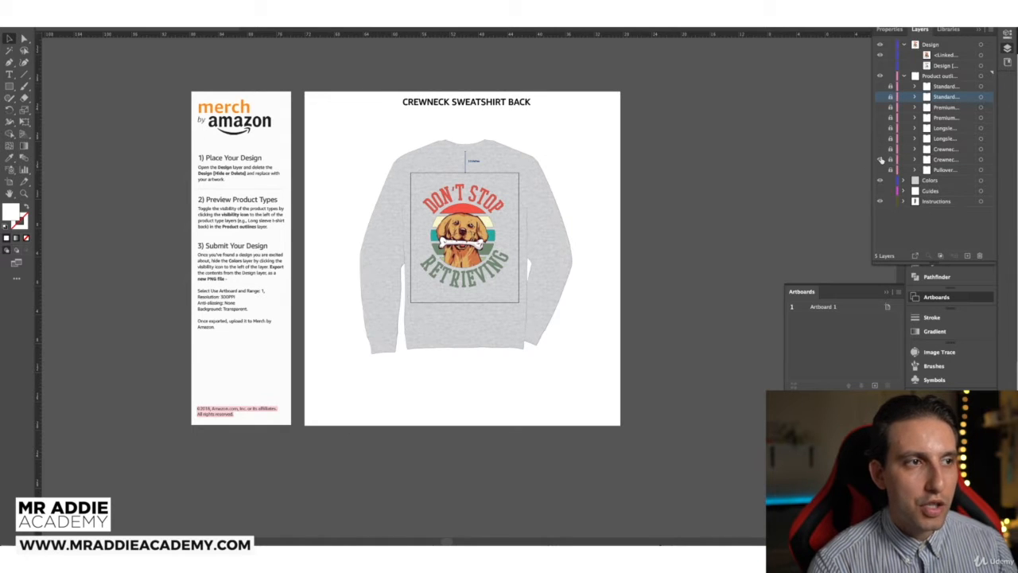
click(880, 159)
click(880, 170)
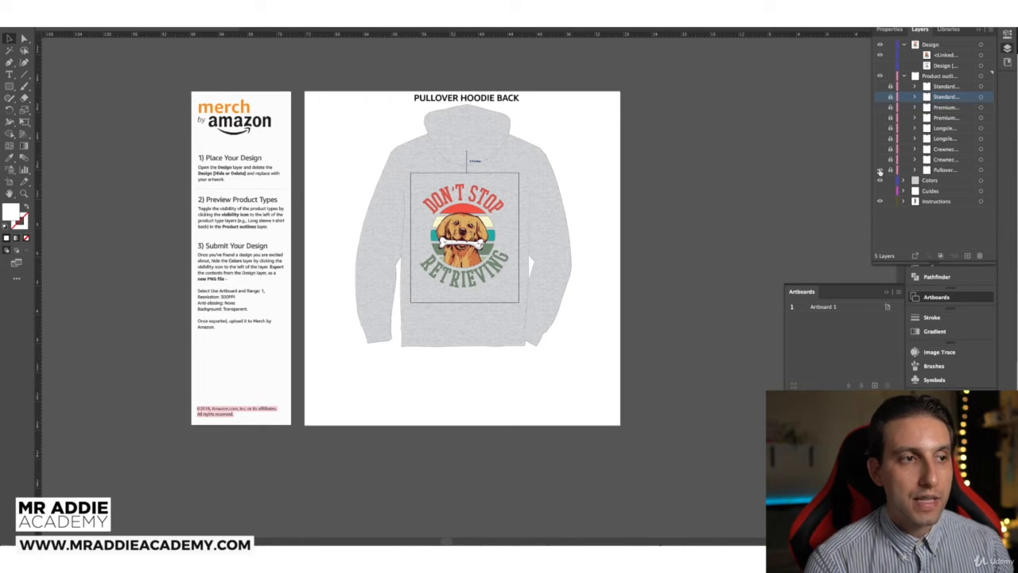
click(880, 170)
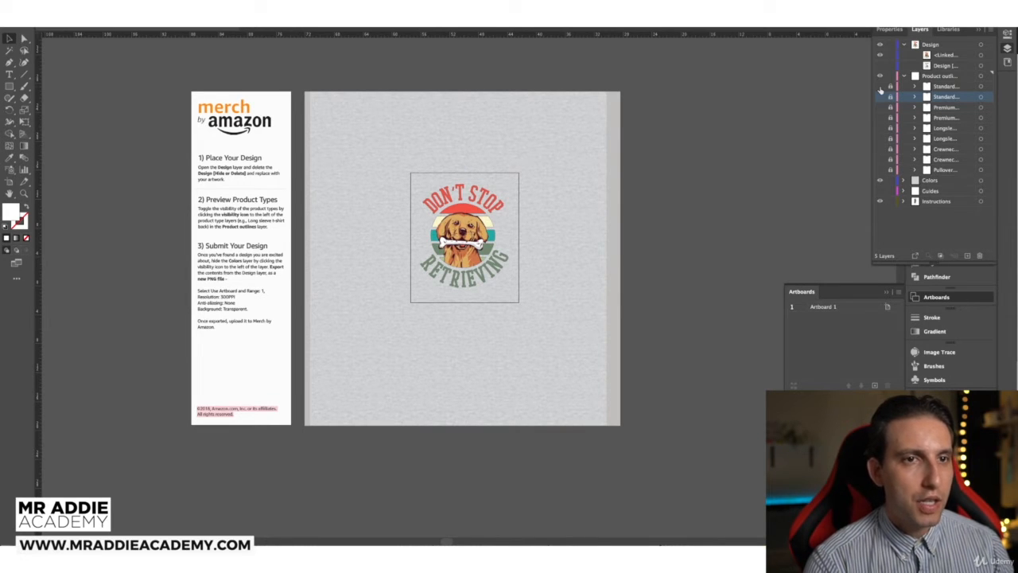
click(880, 86)
click(904, 76)
click(904, 86)
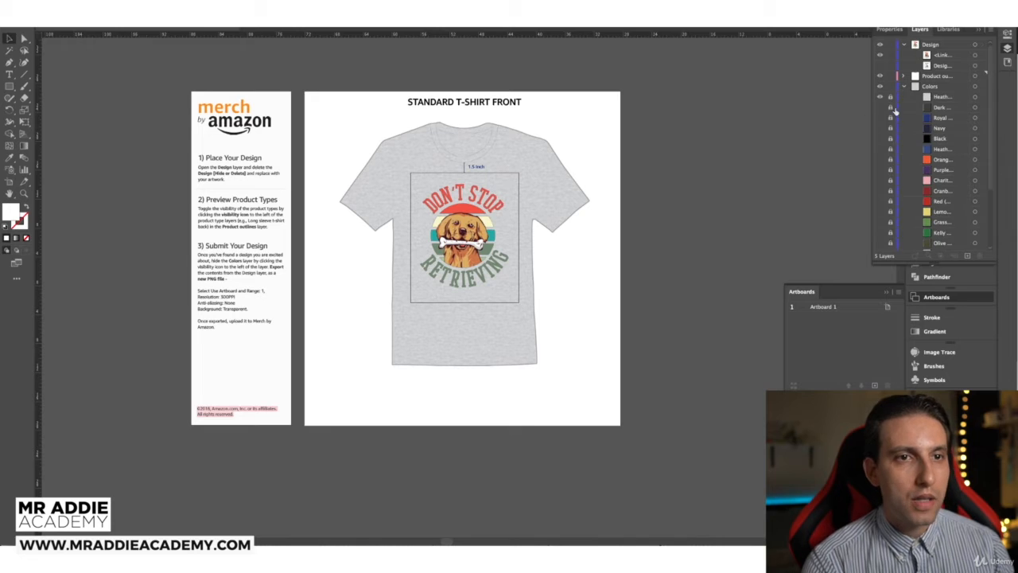
Step: Preview the T-shirt behind the design in royal blue, navy, orange and purple, returning to heather grey
click(880, 117)
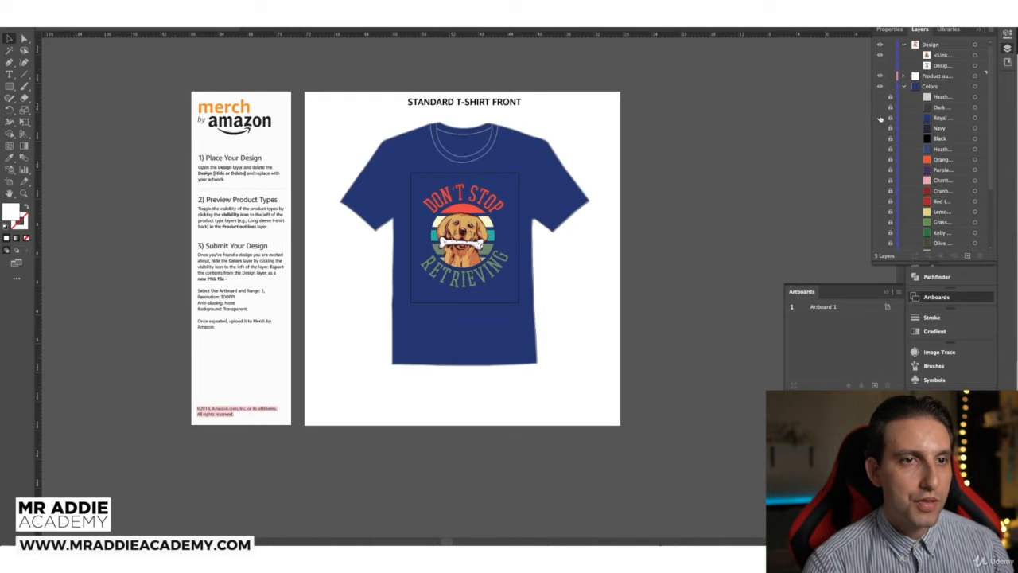
click(880, 117)
click(880, 127)
click(880, 127)
click(880, 160)
click(881, 160)
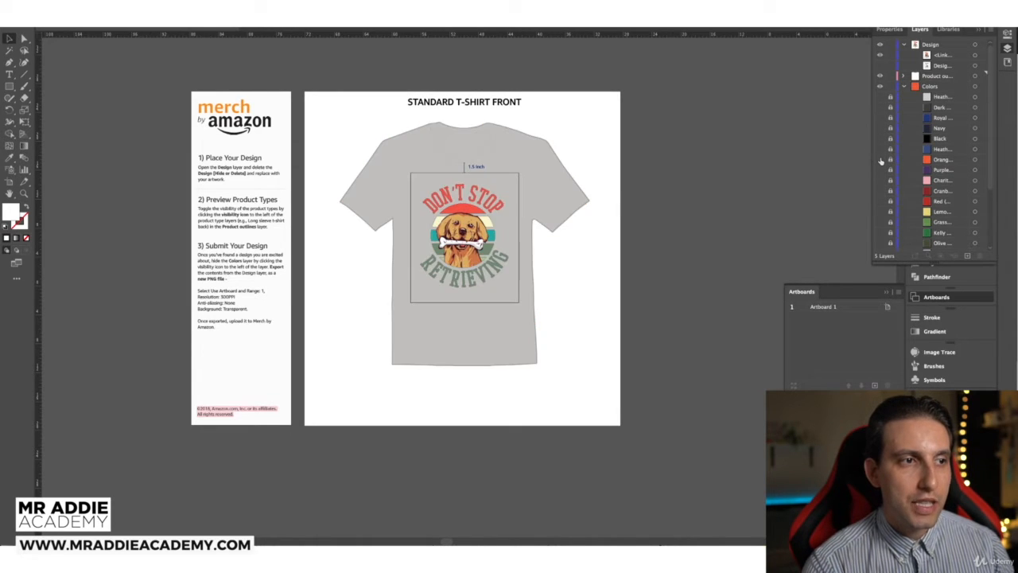
click(881, 160)
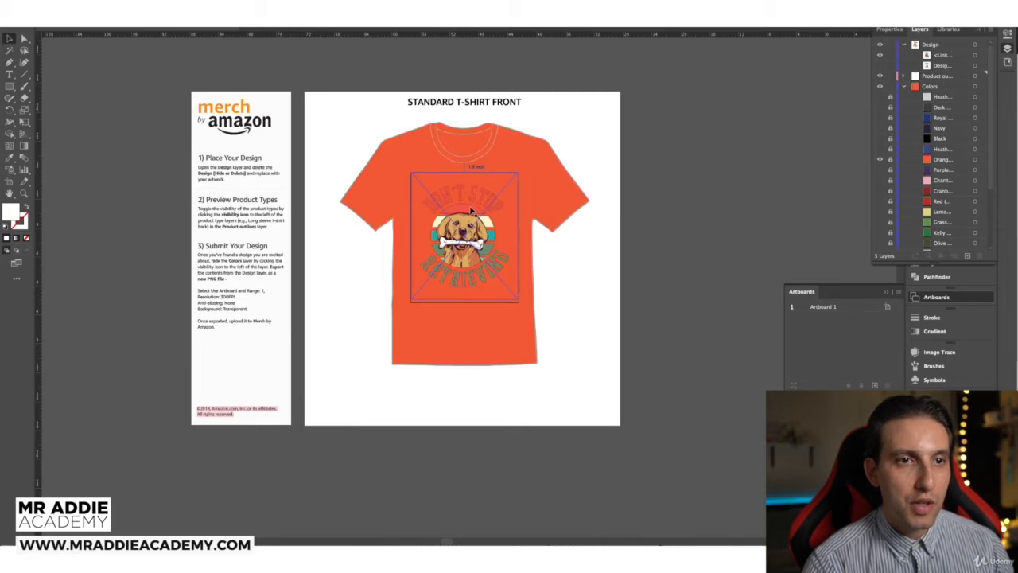
drag(881, 161, 881, 169)
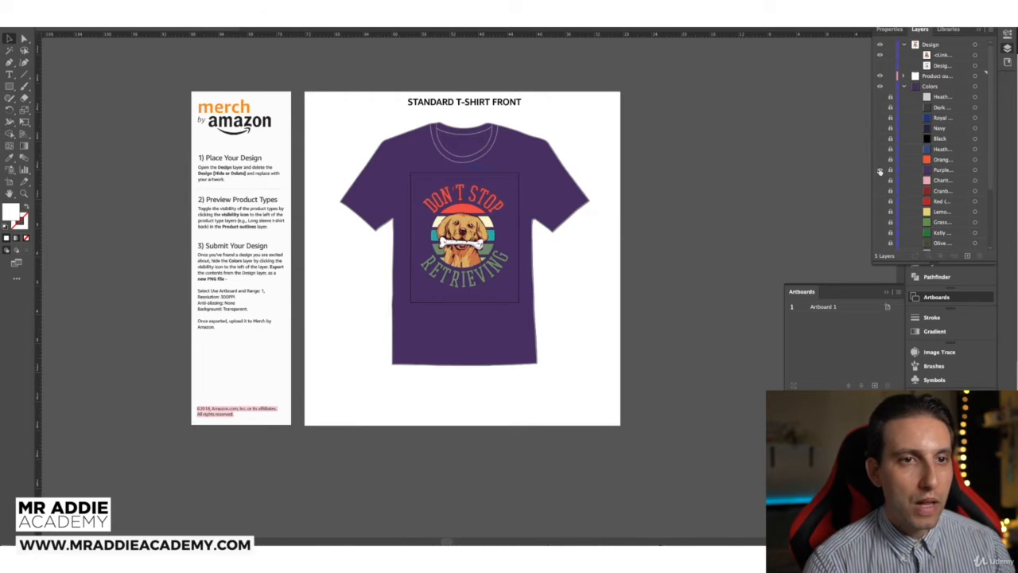
click(881, 170)
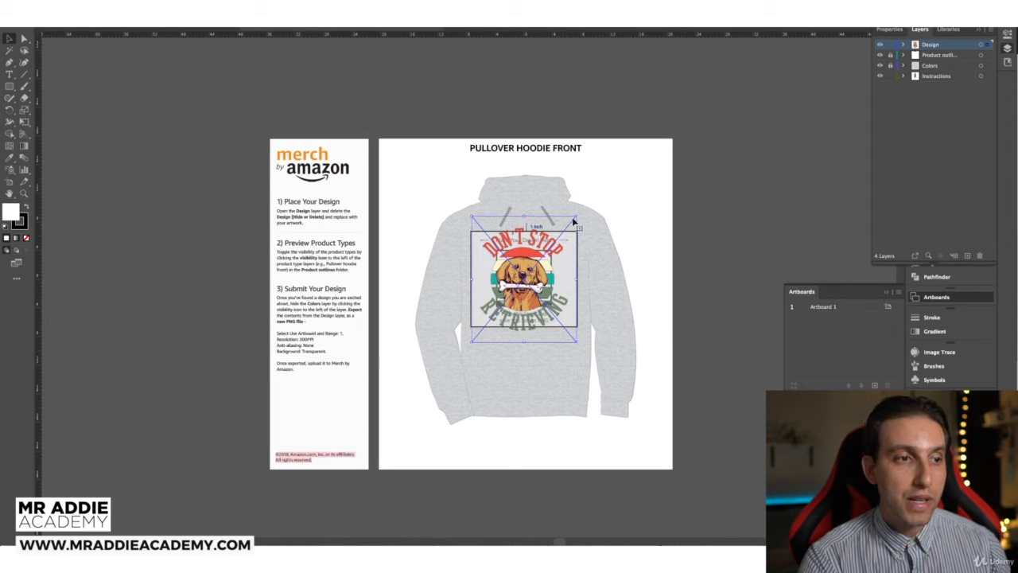
Step: Scale the dog design to fit the Pullover Hoodie Front print area and hide the placeholder artwork
drag(579, 215, 566, 230)
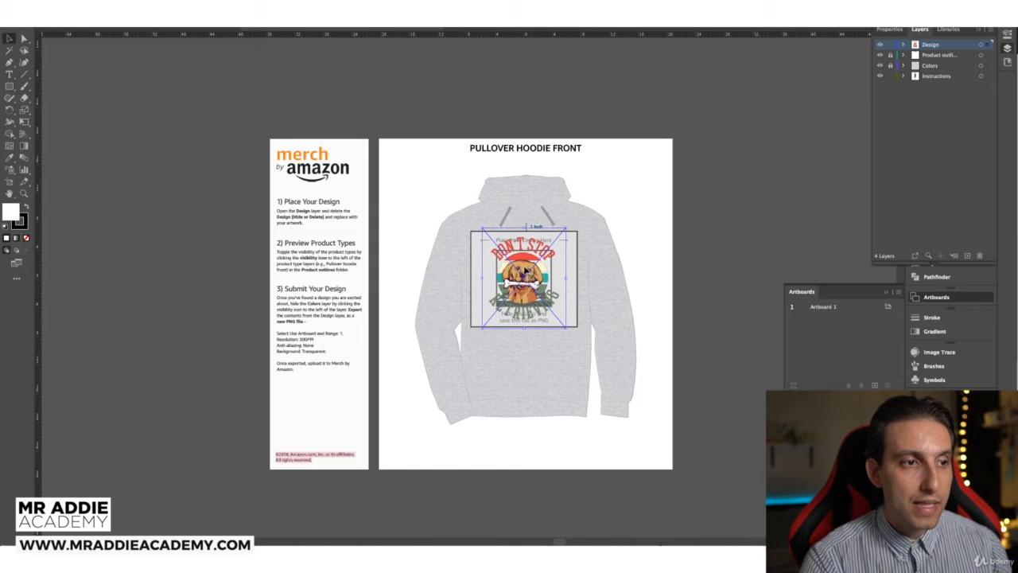
click(904, 44)
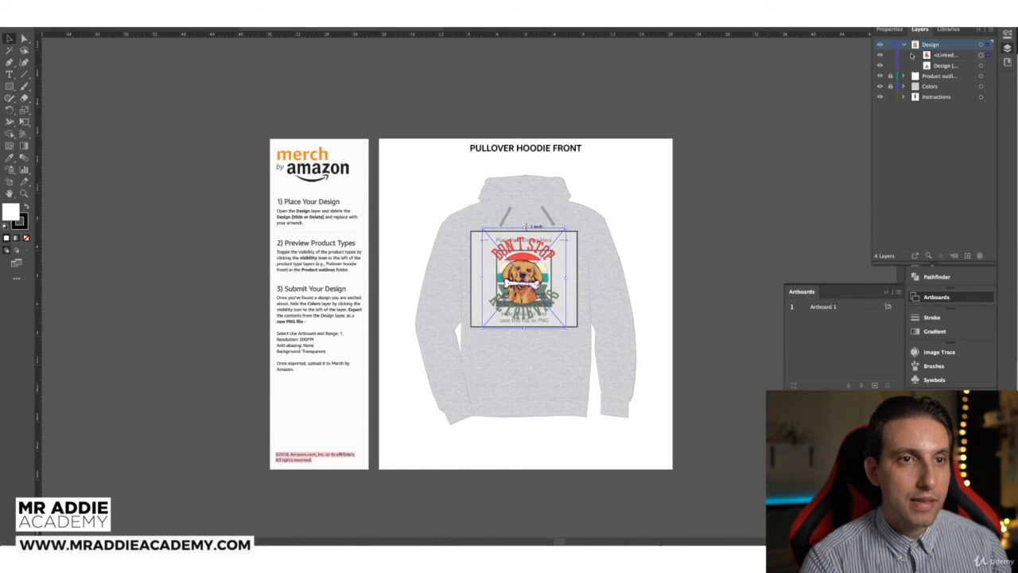
click(880, 66)
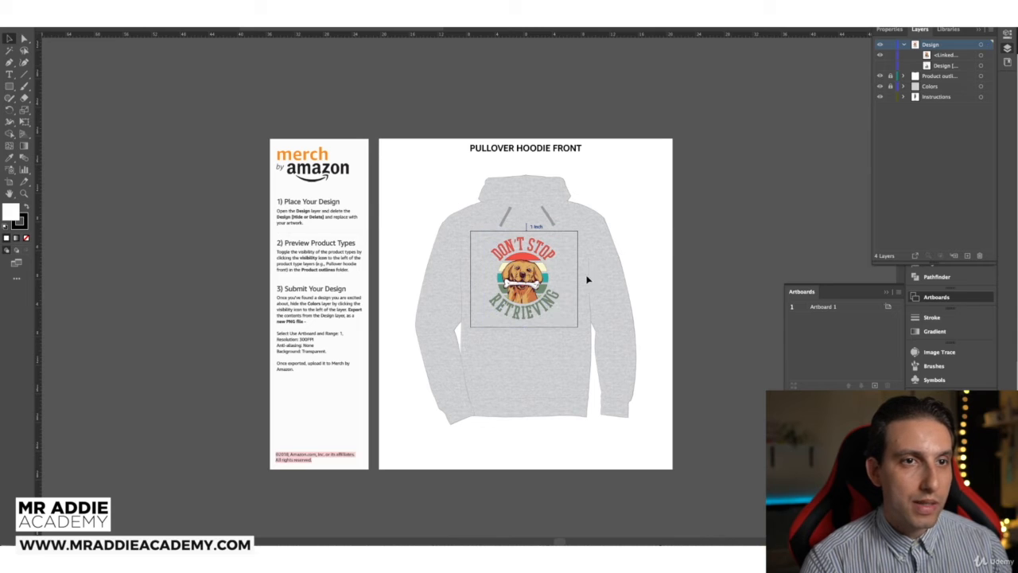
click(540, 264)
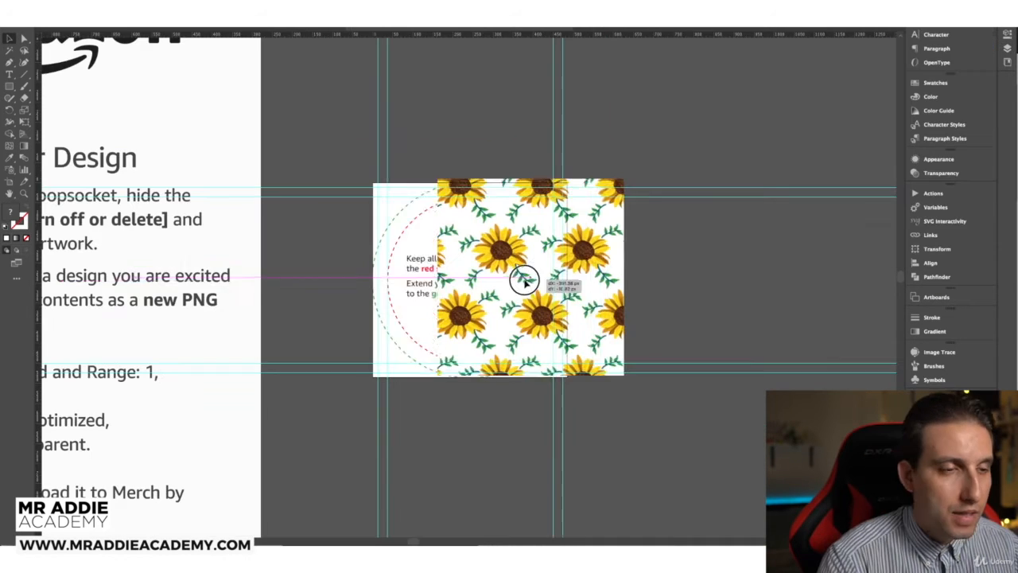
Step: Position and enlarge the sunflower pattern to cover the PopSocket artboard's bleed
drag(522, 277, 472, 290)
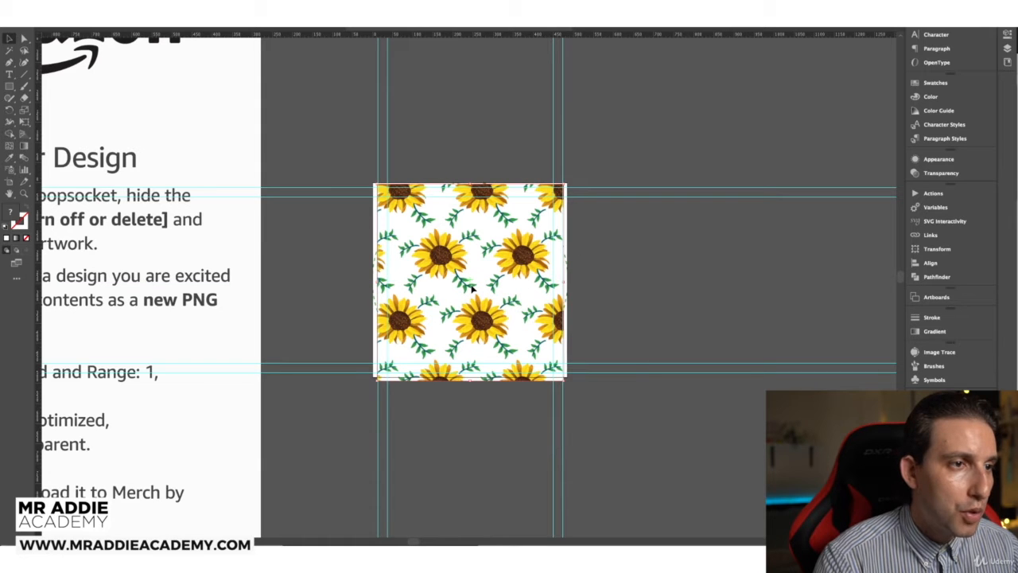
drag(566, 379, 577, 396)
drag(493, 275, 486, 266)
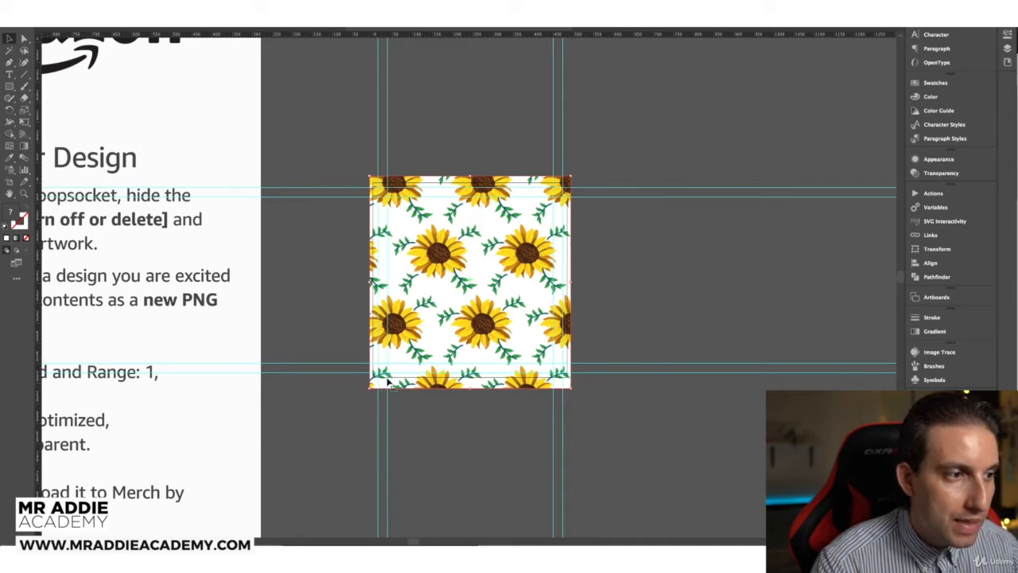
Step: Test the sunflower pattern at 37% opacity, then hide its layer
click(938, 172)
drag(896, 183, 871, 184)
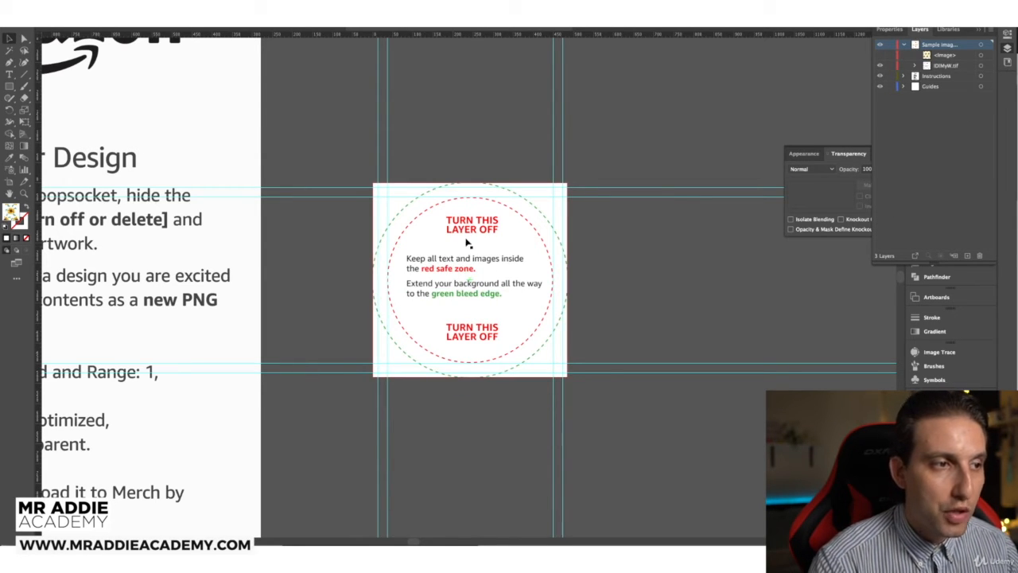
click(880, 55)
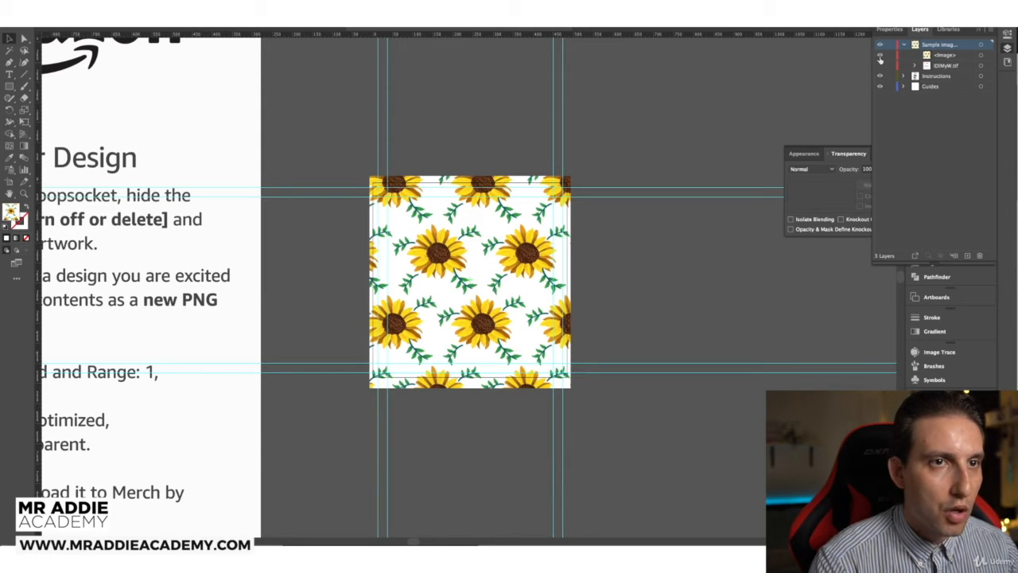
click(880, 55)
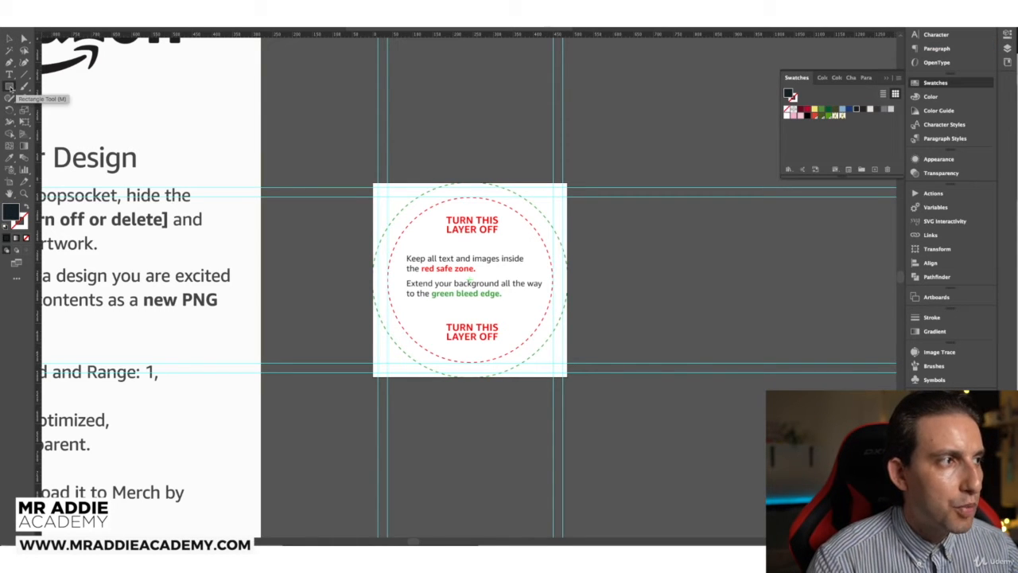
Step: Draw a dark rectangle over the PopSocket artboard at 100% opacity, then hide it temporarily
click(9, 87)
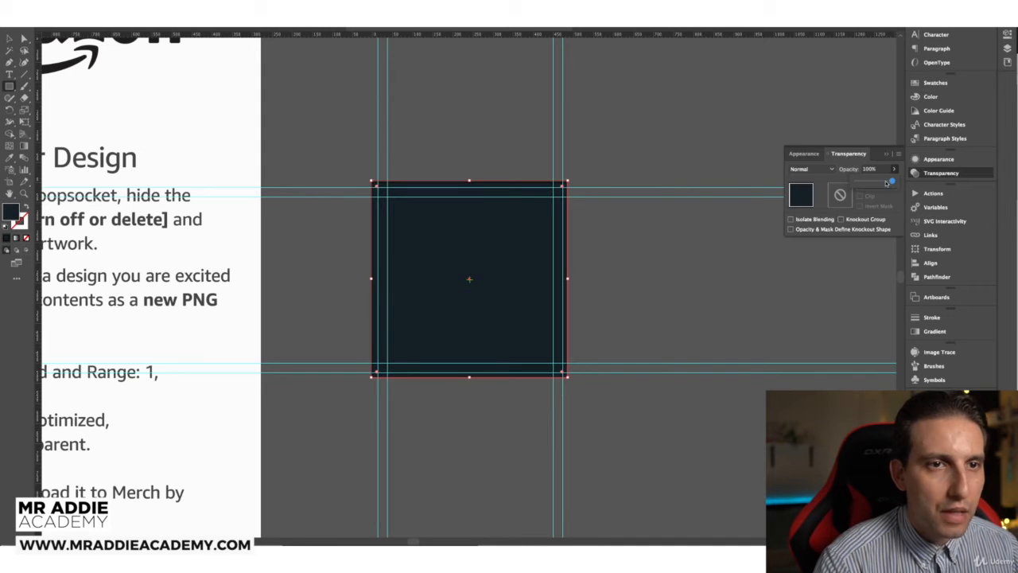
drag(890, 182, 872, 181)
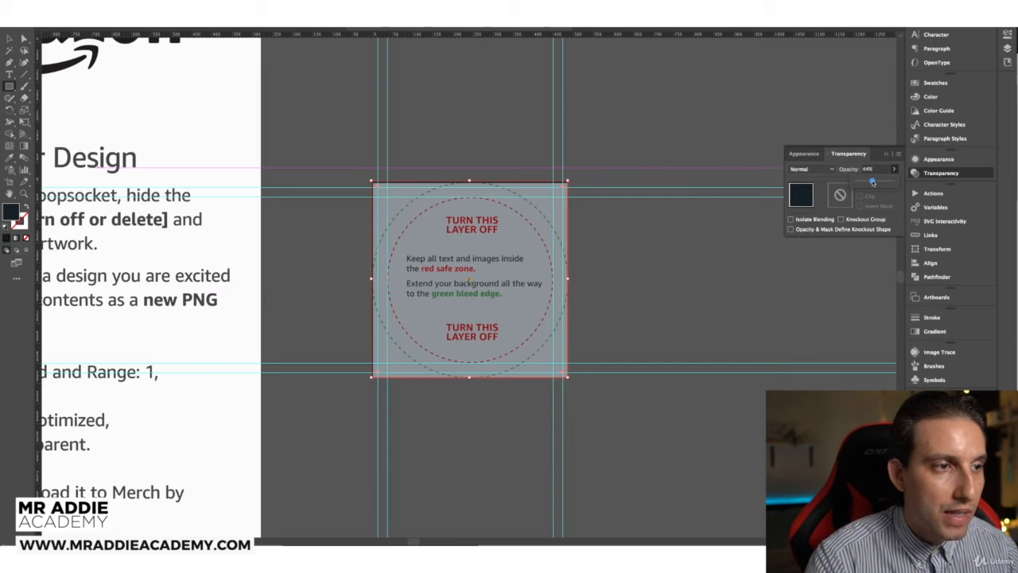
drag(872, 182, 894, 182)
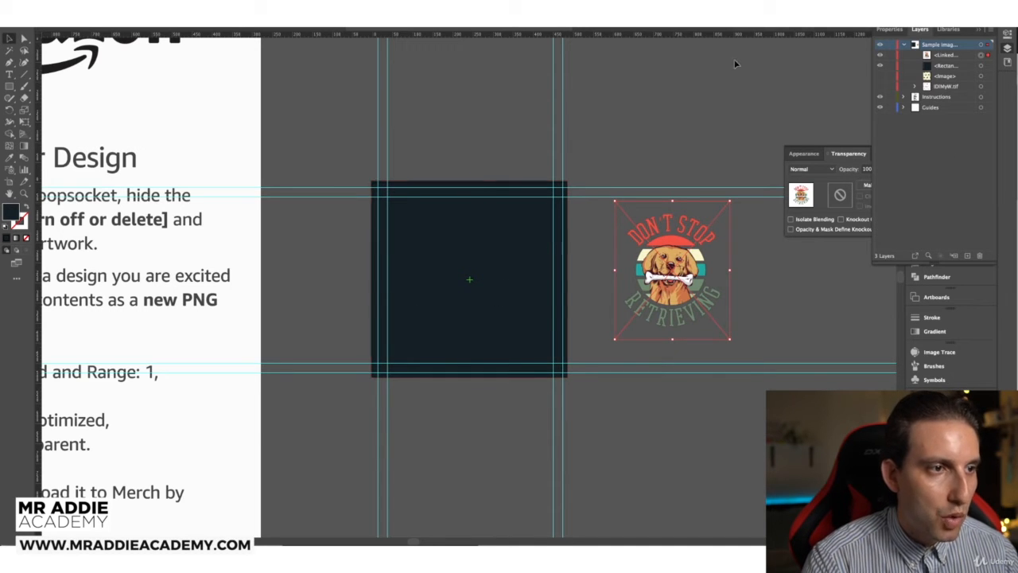
click(880, 66)
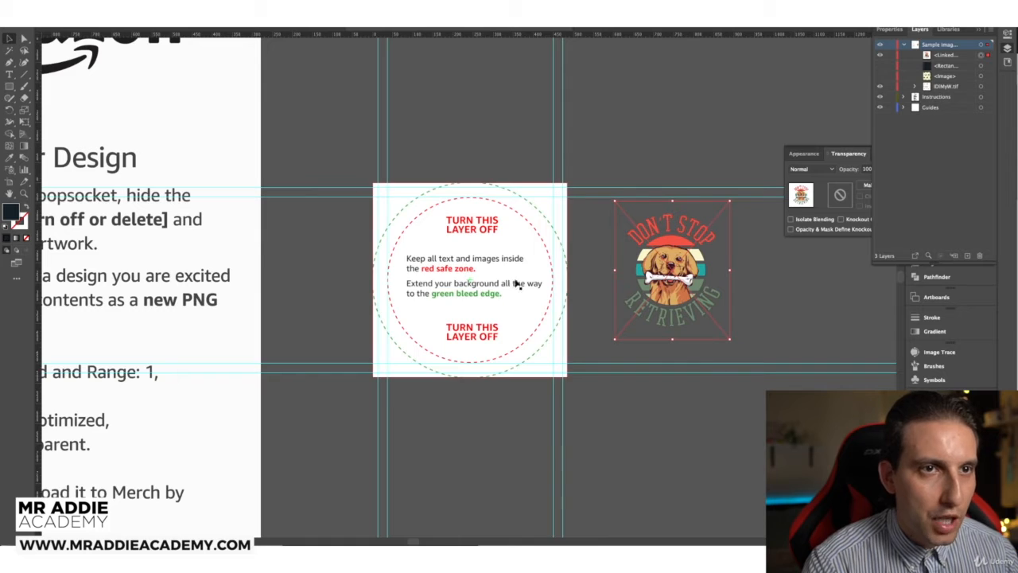
Step: Fit the dog design inside the red safe zone over the dark square, instructions overlay hidden
drag(678, 266, 473, 273)
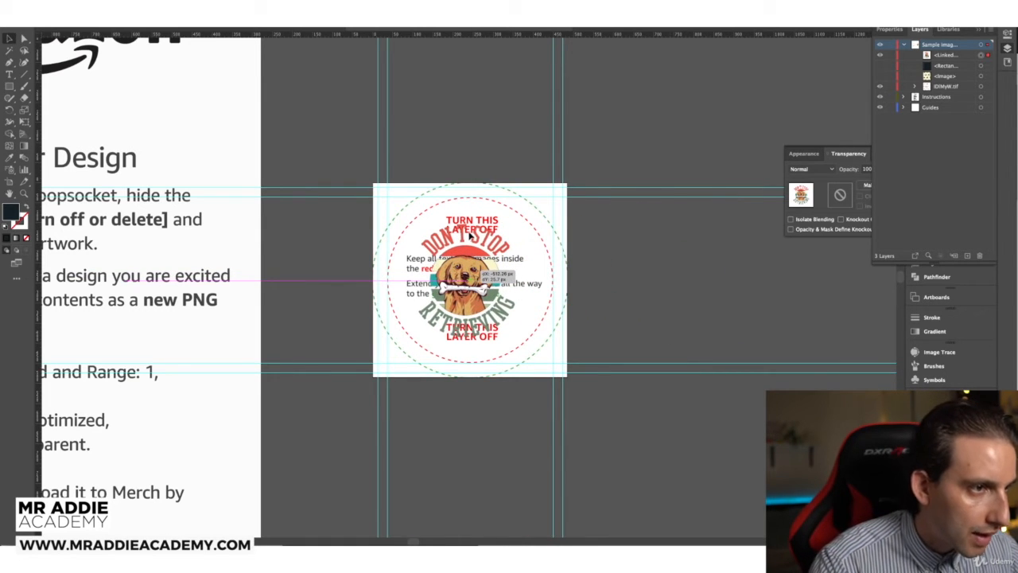
drag(470, 235, 471, 234)
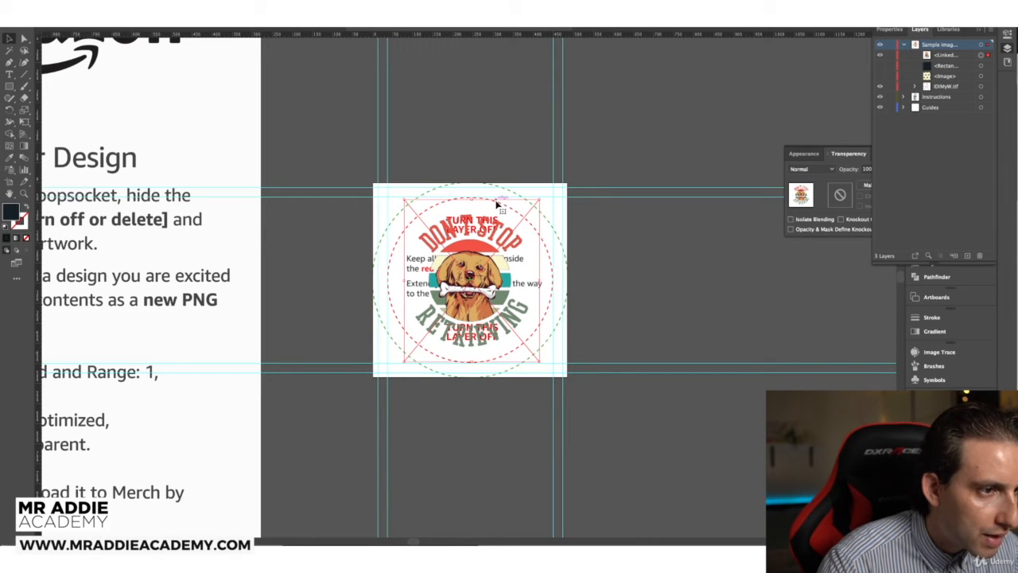
click(881, 88)
click(880, 66)
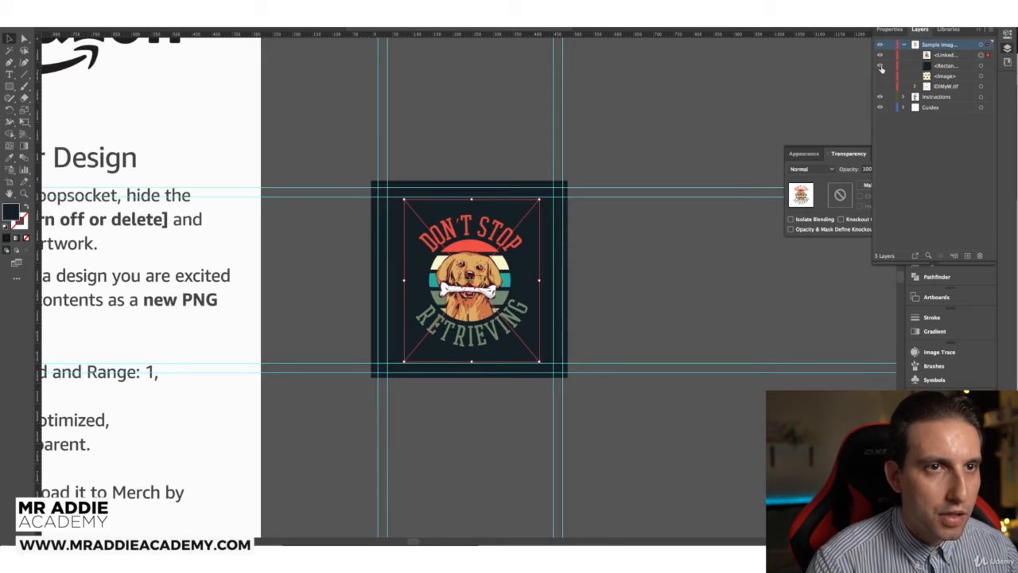
click(658, 241)
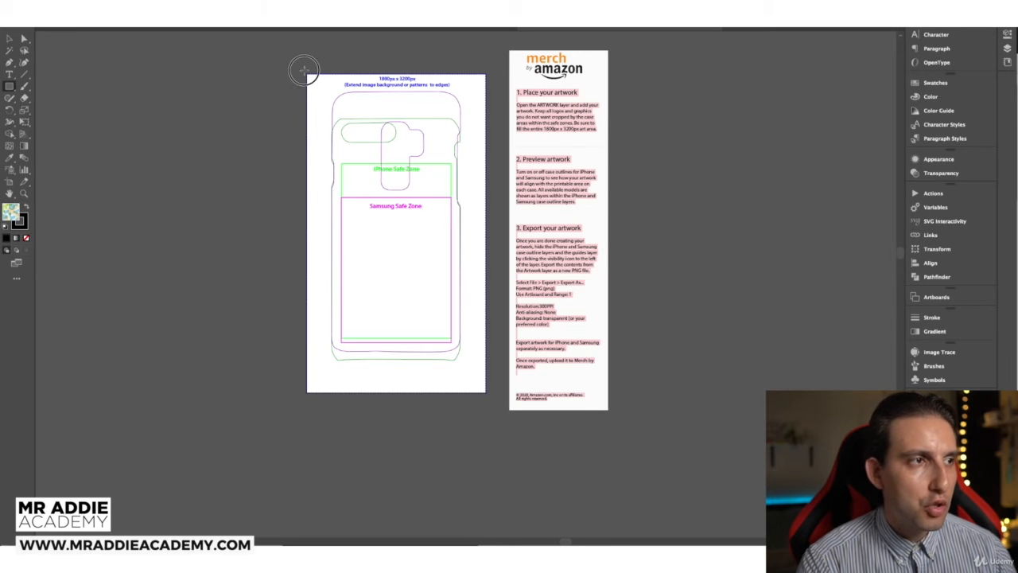
Step: Draw and delete a pattern rectangle, then paste the dog design into the phone-case document
drag(304, 71, 488, 391)
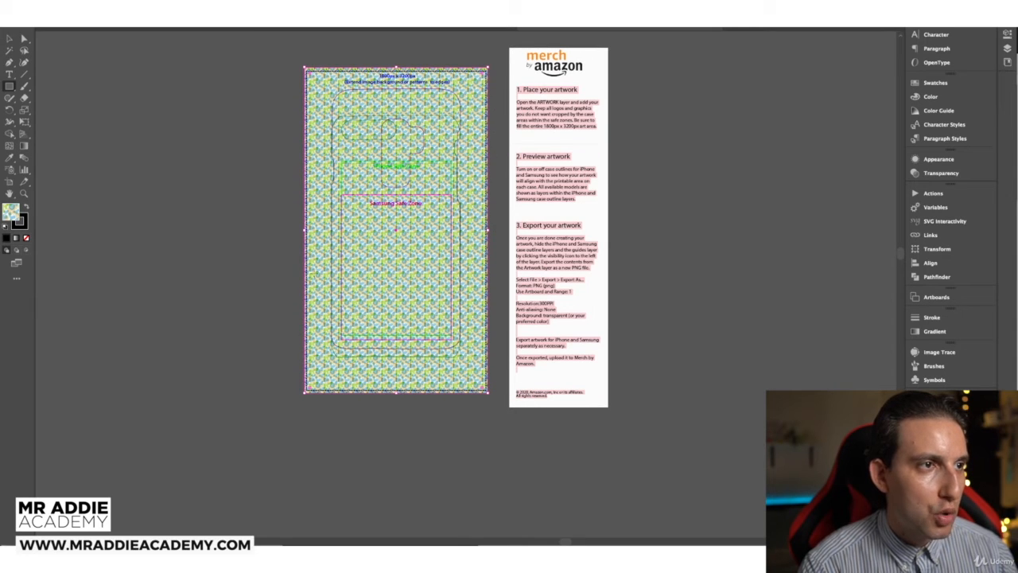
key(v)
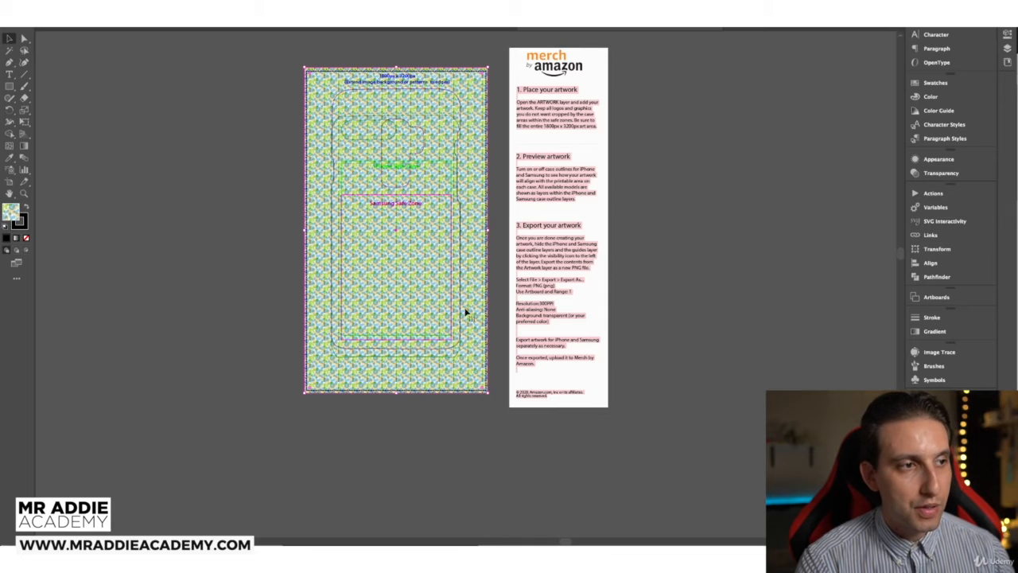
key(Delete)
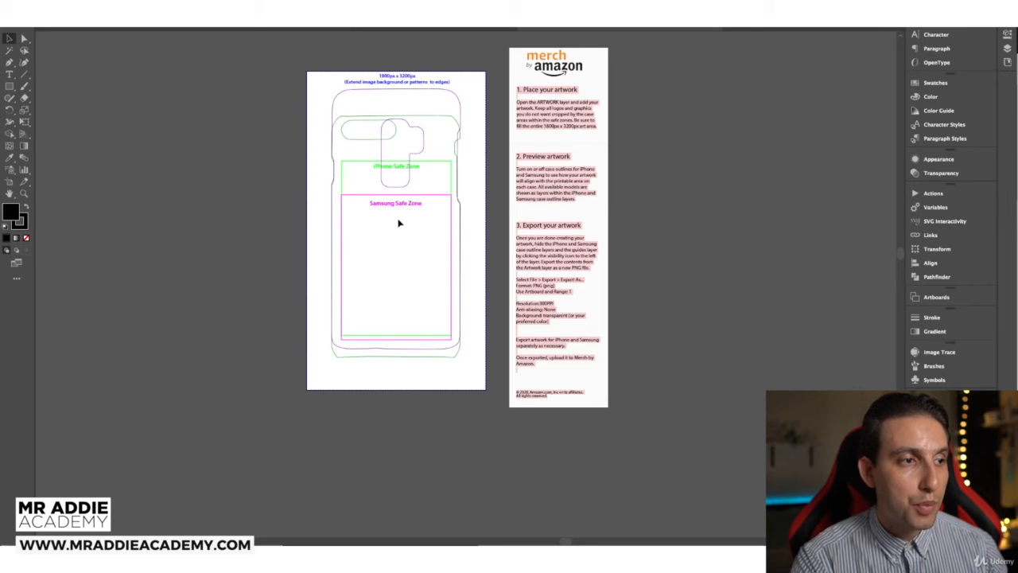
key(ctrl+v)
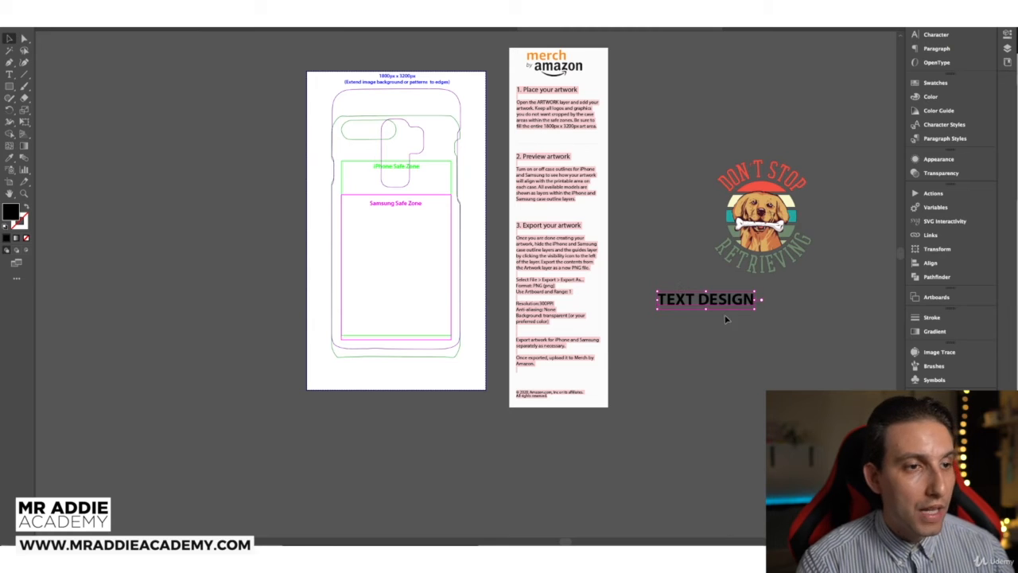
Step: Try the TEXT DESIGN sample inside the Samsung Safe Zone, adjusting its vertical position
drag(704, 298, 396, 237)
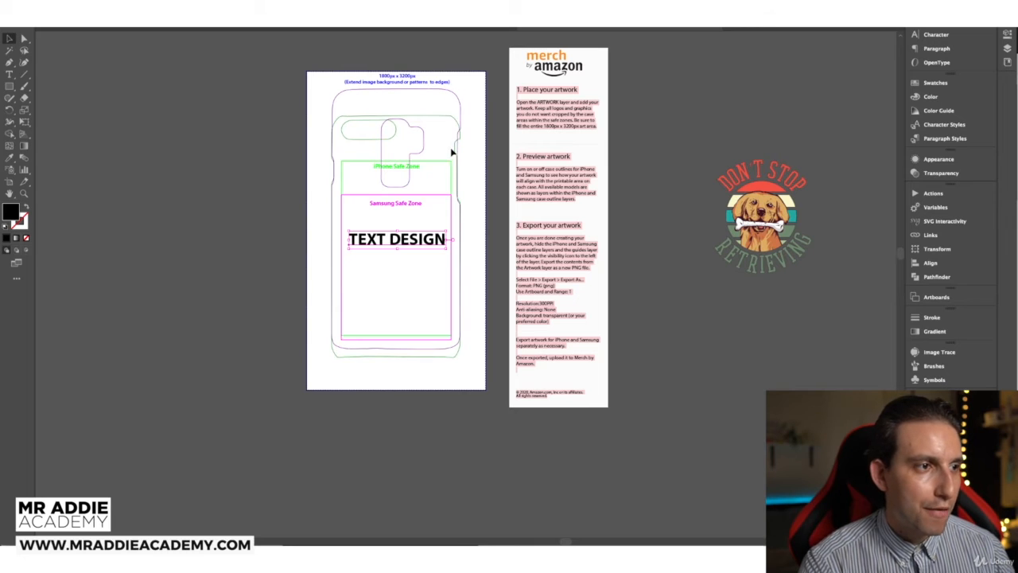
drag(407, 236, 403, 268)
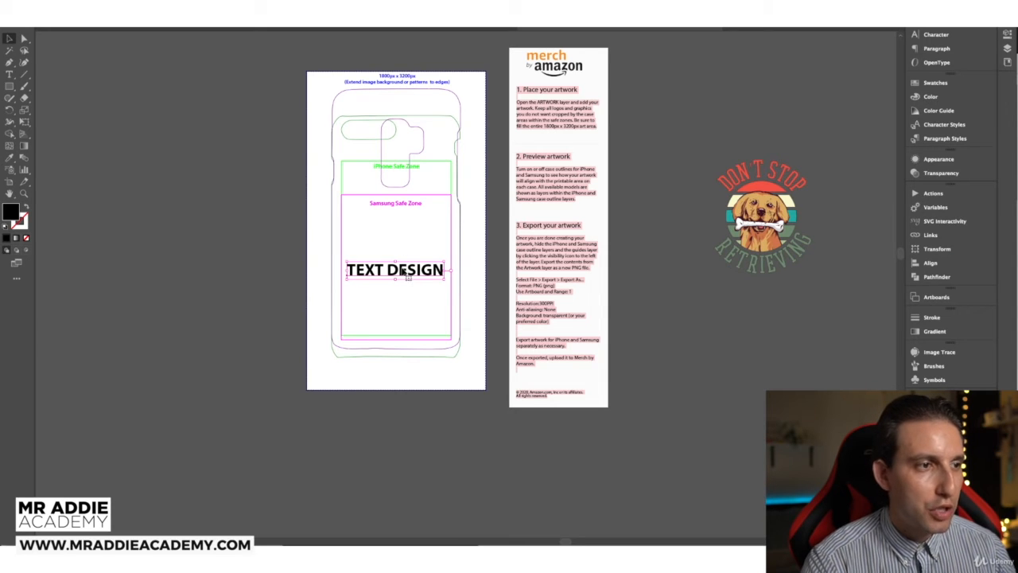
drag(406, 274, 403, 245)
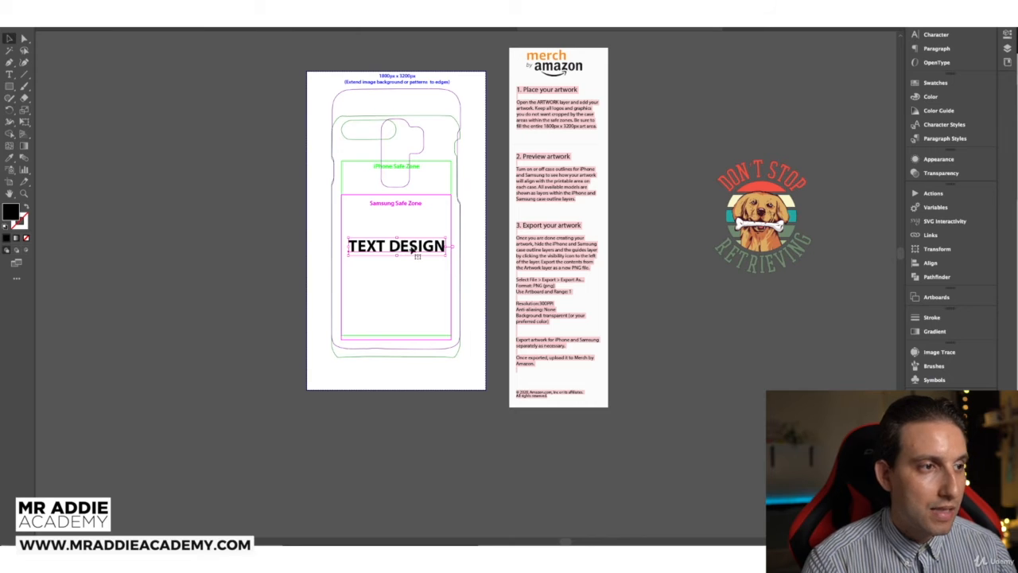
click(407, 269)
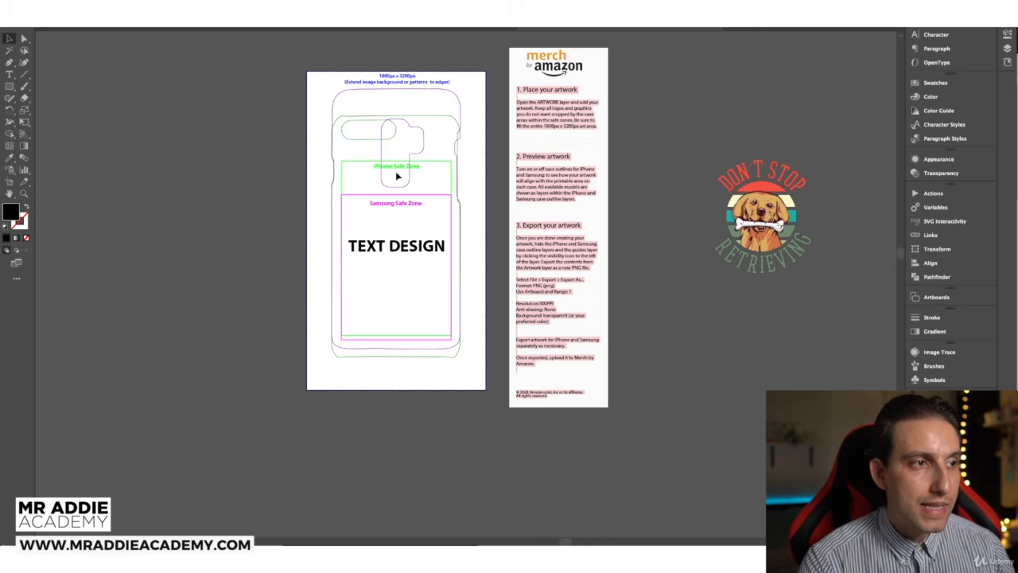
click(399, 244)
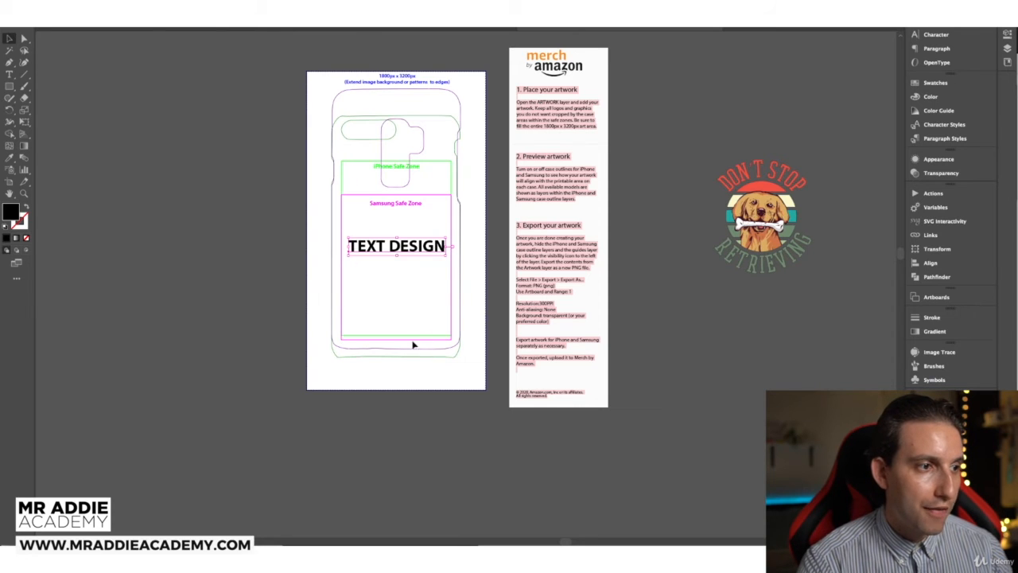
click(405, 247)
drag(405, 246, 403, 227)
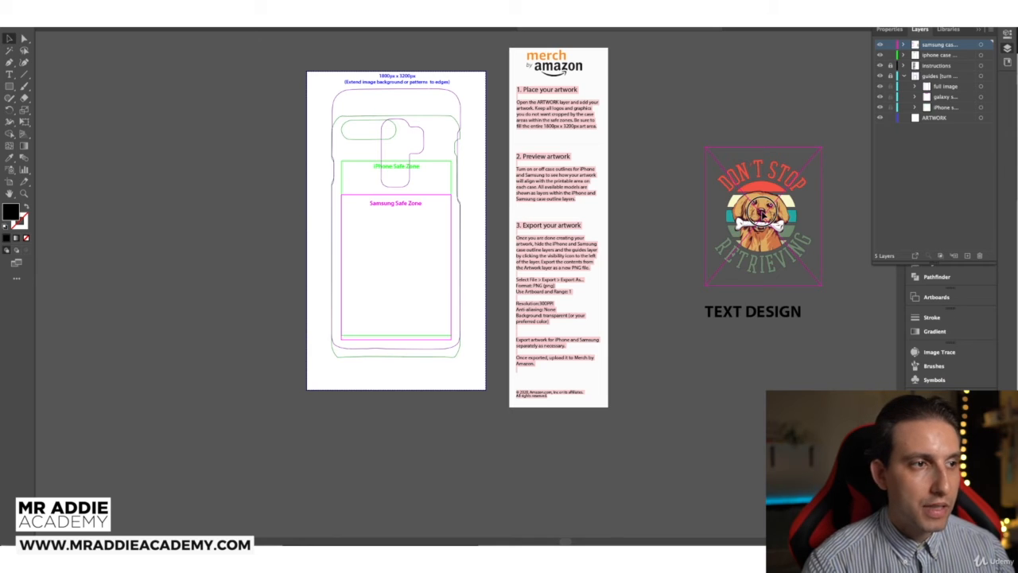
Step: Drag the dog design onto the phone-case artboard and expand the Samsung and iPhone layer groups
drag(740, 208, 396, 227)
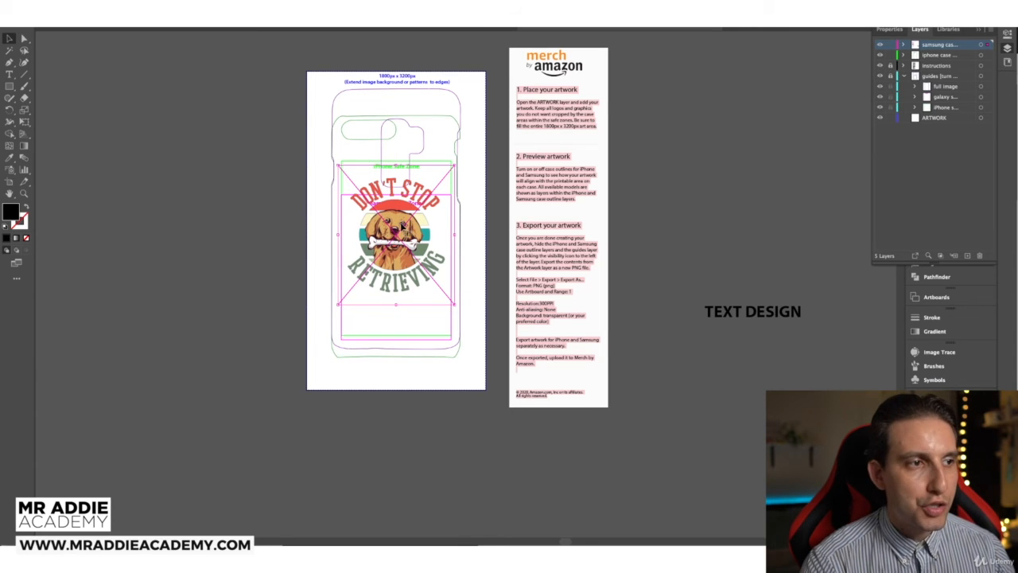
click(776, 181)
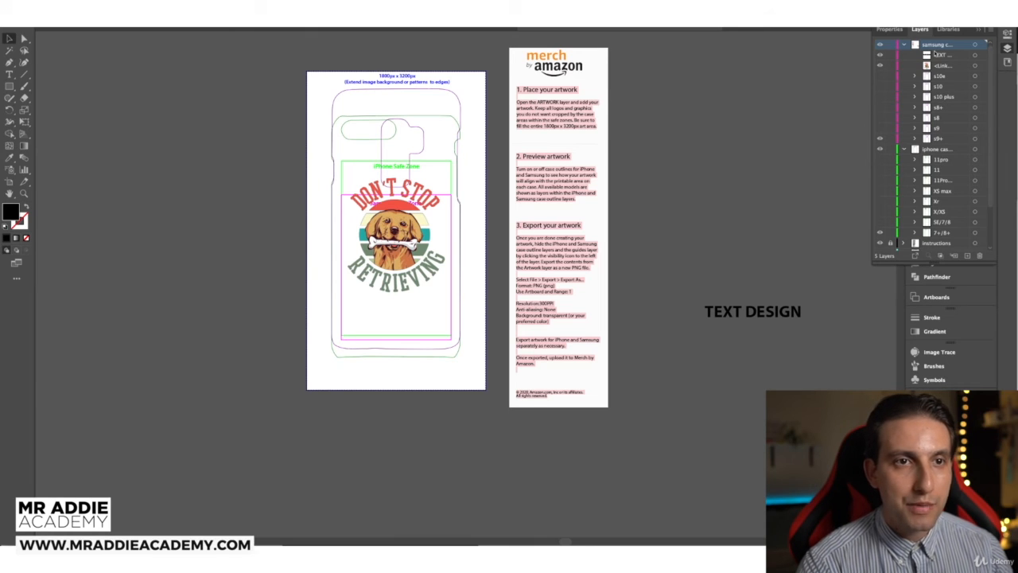
Step: Hide the Samsung outline and compare the iPhone model outlines, leaving only iPhone 7+/8+ visible
click(881, 139)
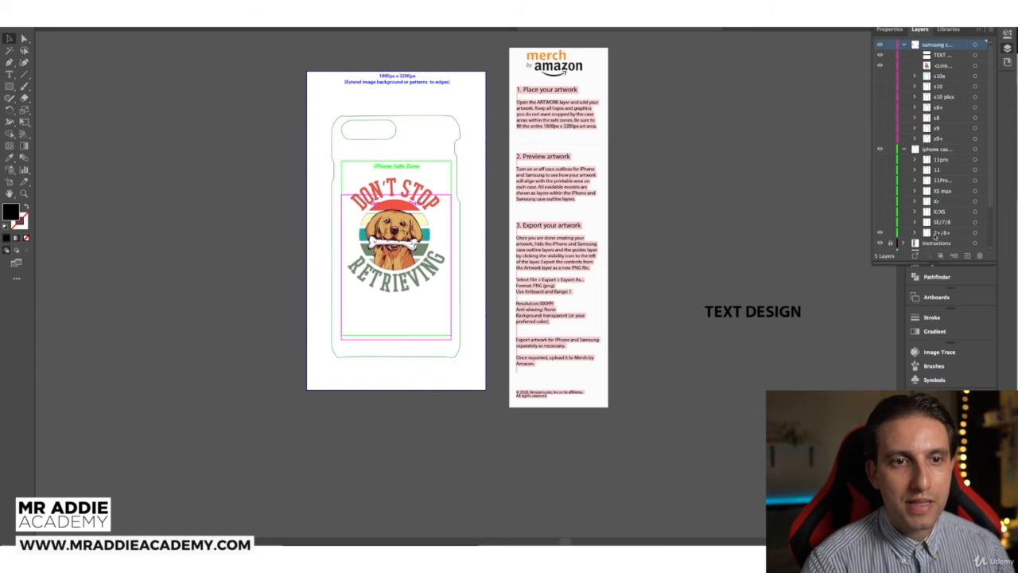
click(880, 232)
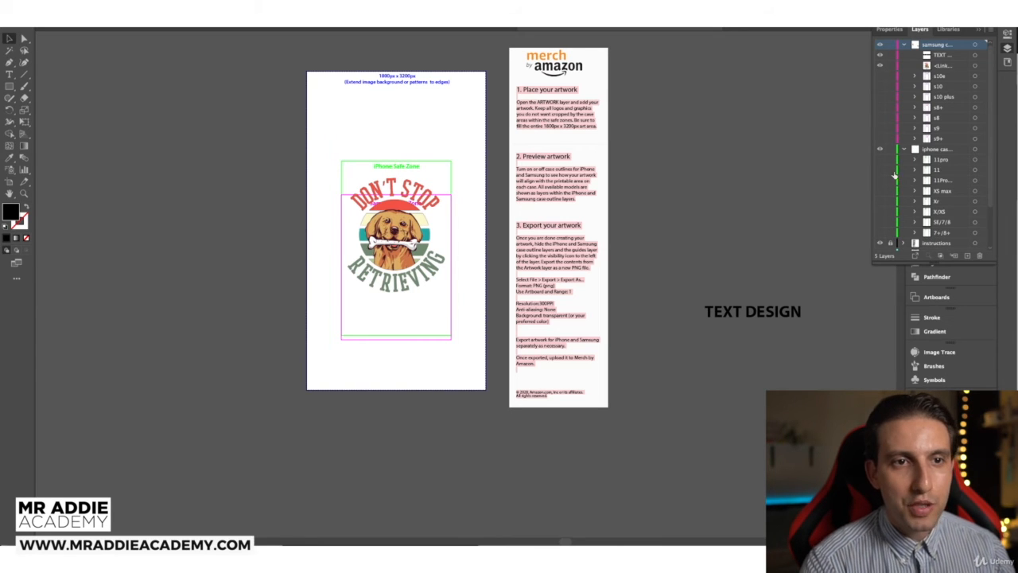
click(880, 160)
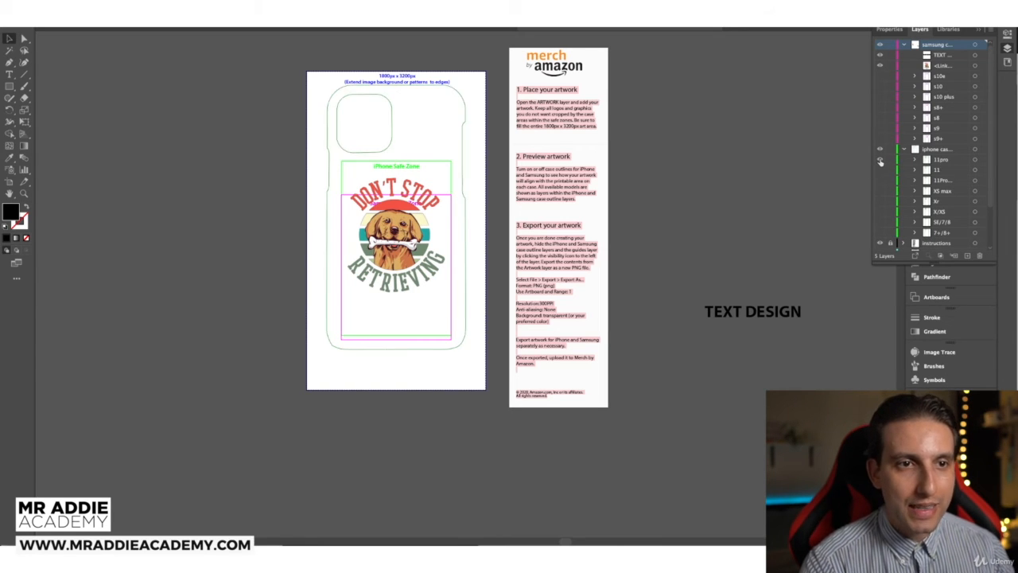
click(880, 160)
click(880, 160)
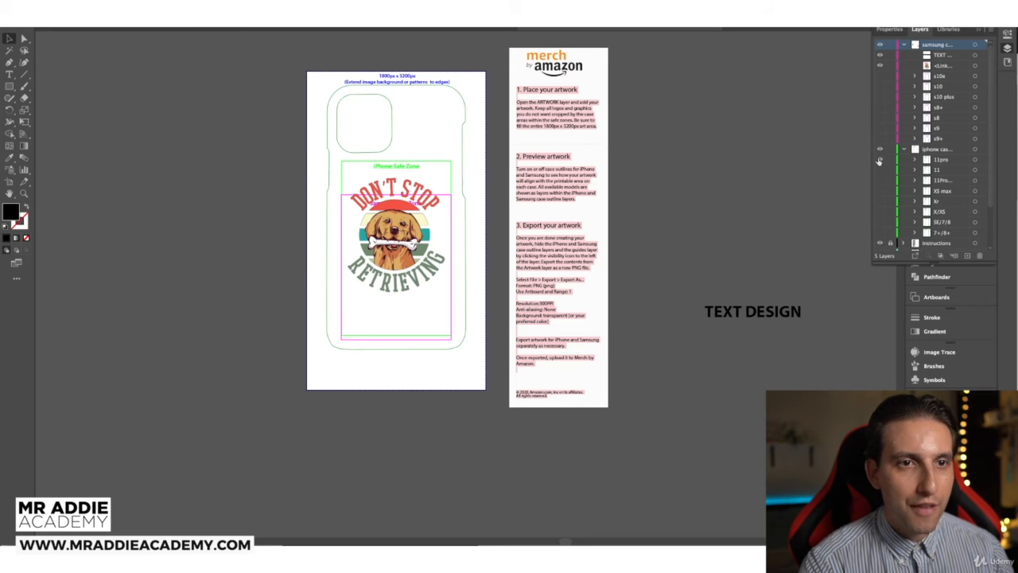
click(880, 159)
click(880, 171)
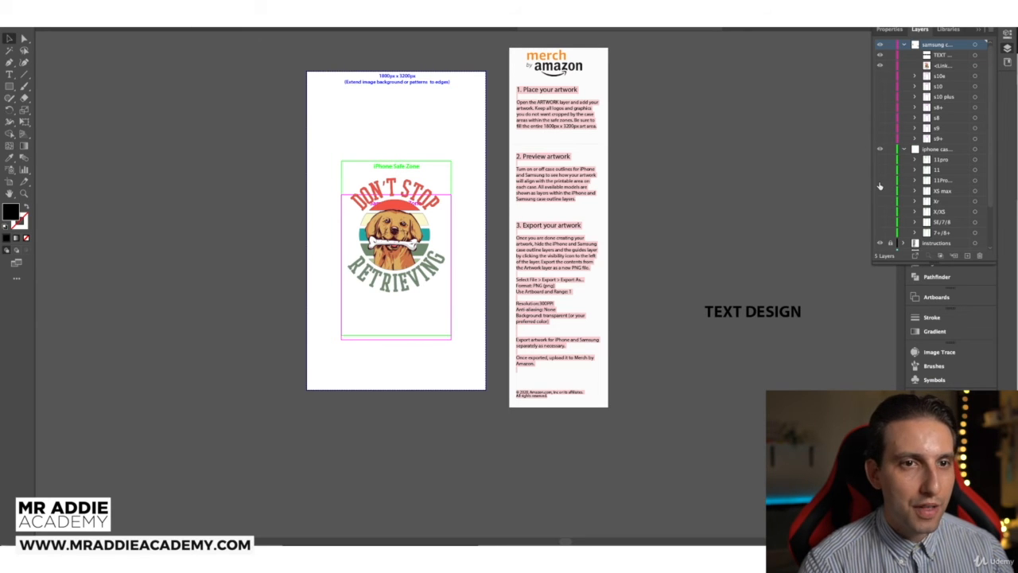
click(880, 183)
click(881, 182)
click(881, 191)
click(881, 191)
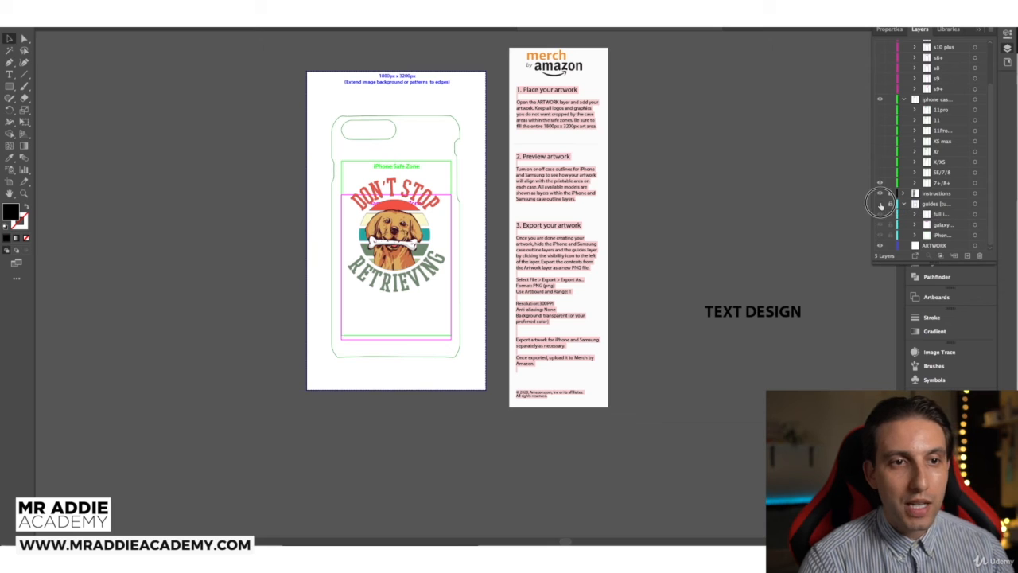
click(879, 205)
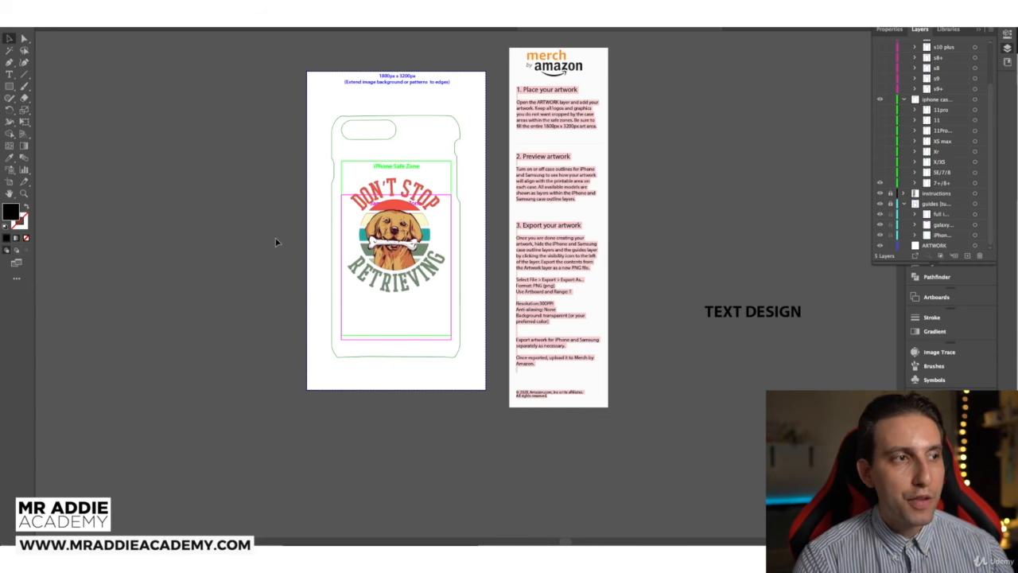
click(10, 86)
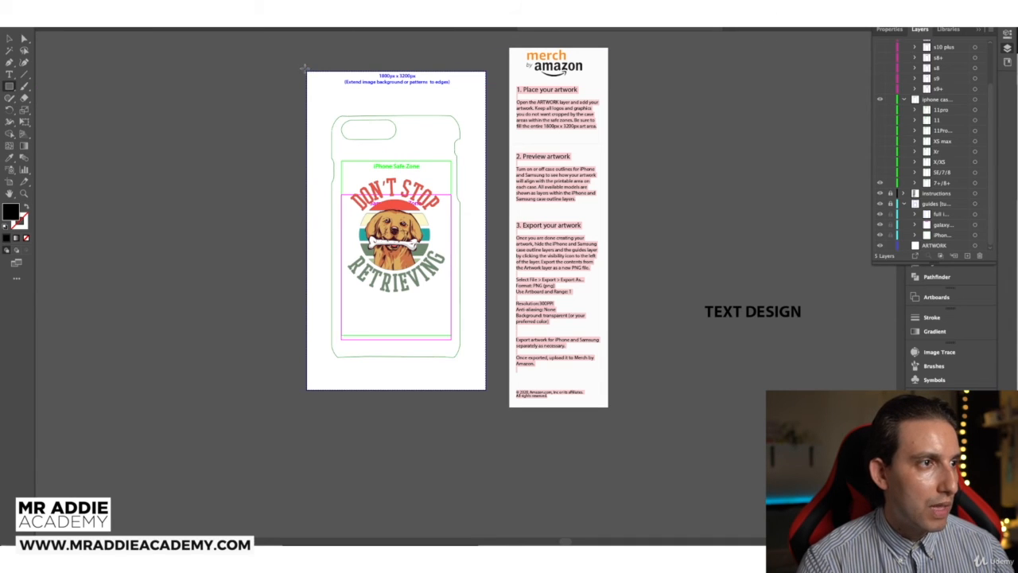
Step: Draw a black rectangle covering the whole artboard and place it behind the dog design
drag(306, 70, 325, 208)
drag(332, 251, 488, 393)
drag(937, 55, 929, 80)
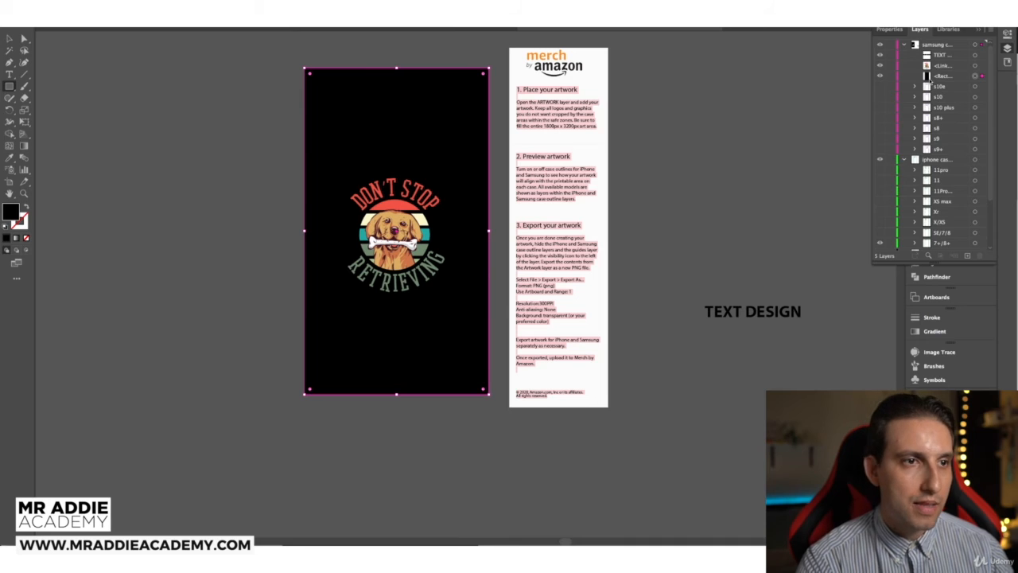
click(979, 30)
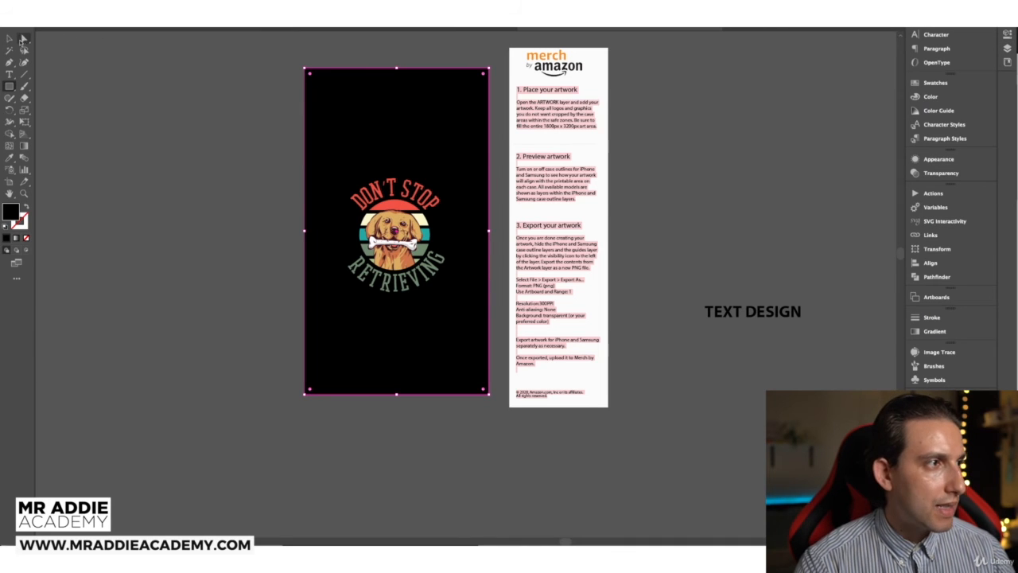
click(9, 39)
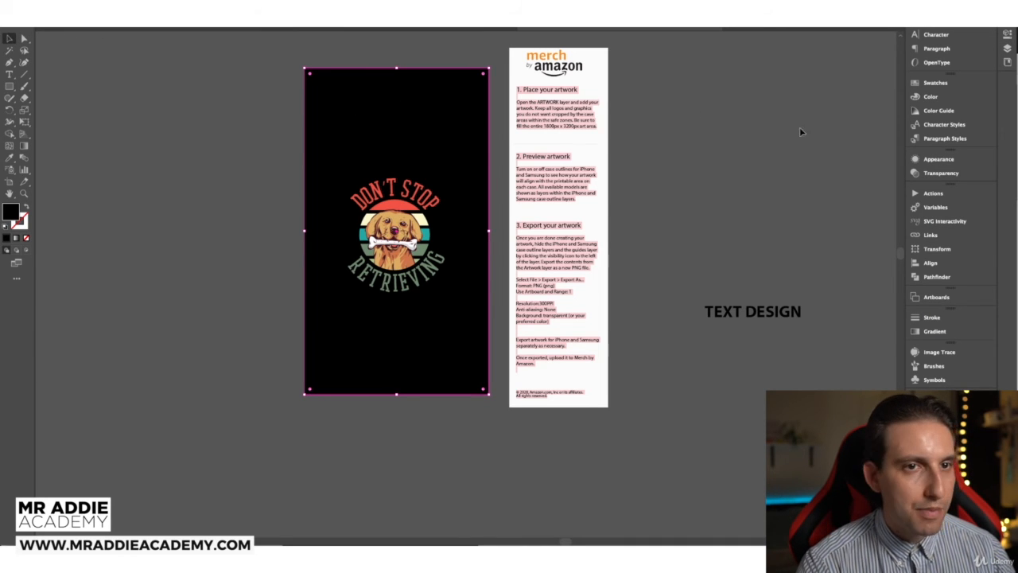
Step: Preview the rectangle at lower opacity to check the design's placement, then restore it to 100%
click(939, 173)
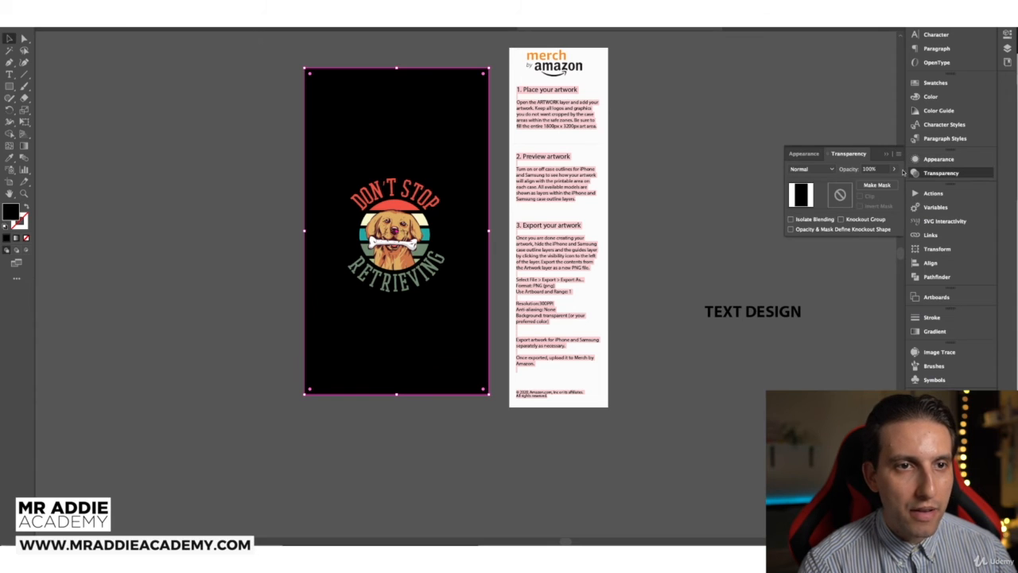
click(893, 168)
drag(888, 181, 867, 181)
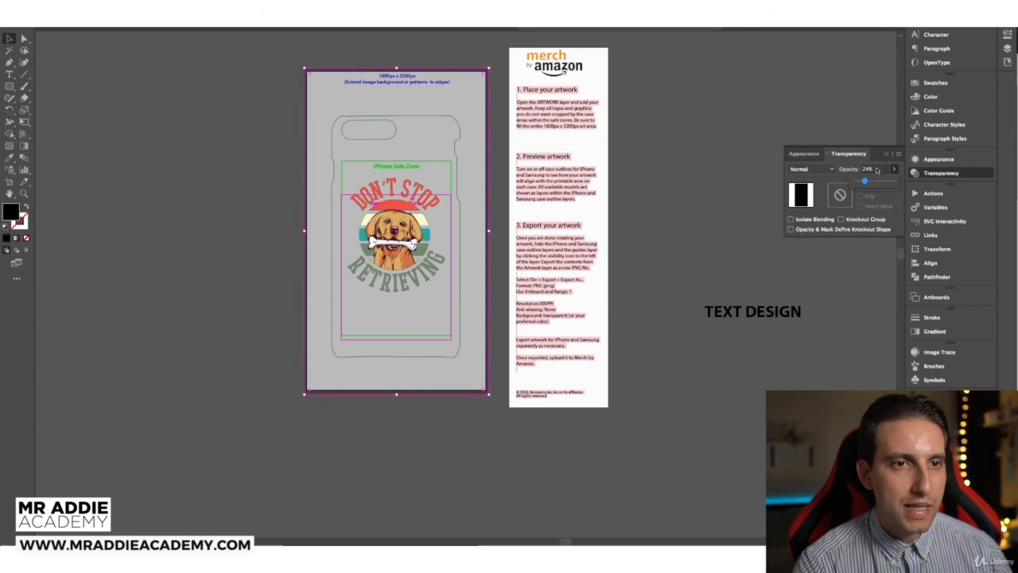
click(452, 190)
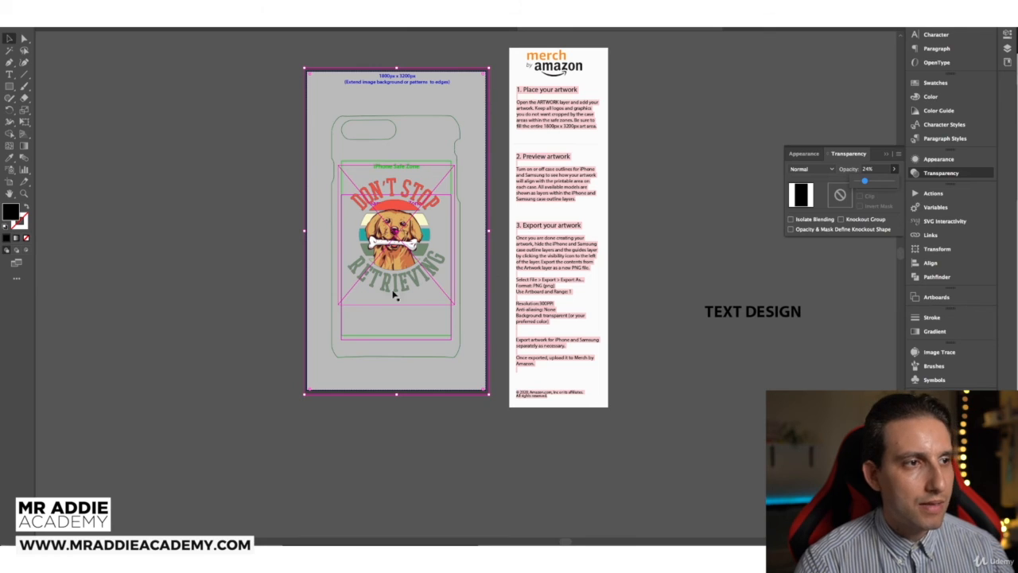
click(468, 250)
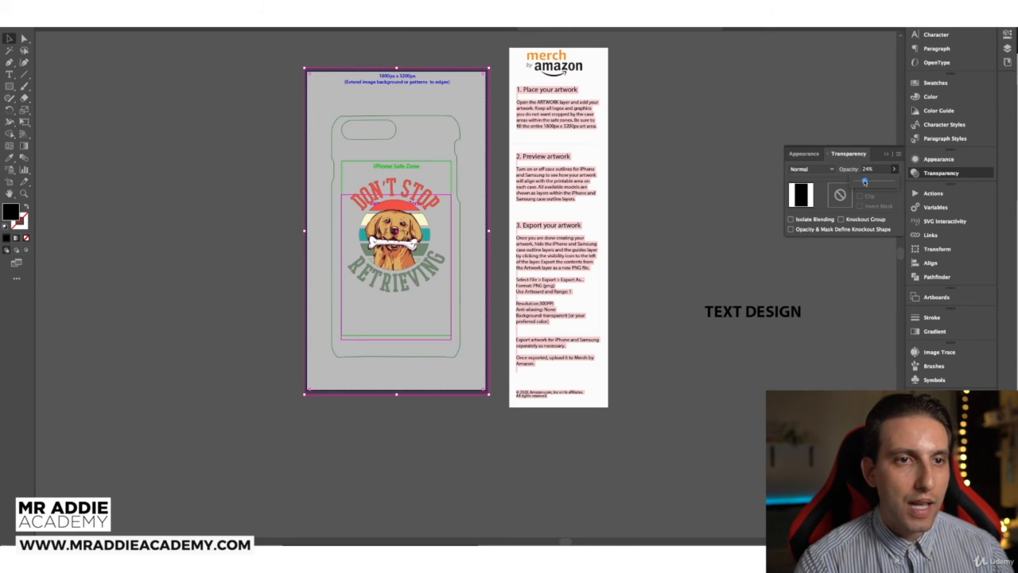
drag(864, 181, 894, 181)
click(1007, 49)
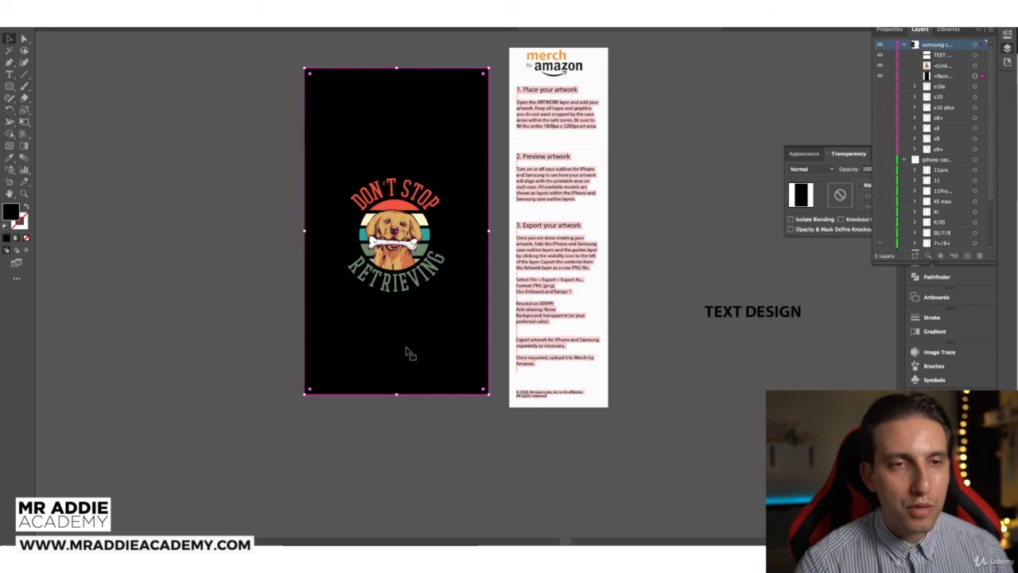
click(248, 274)
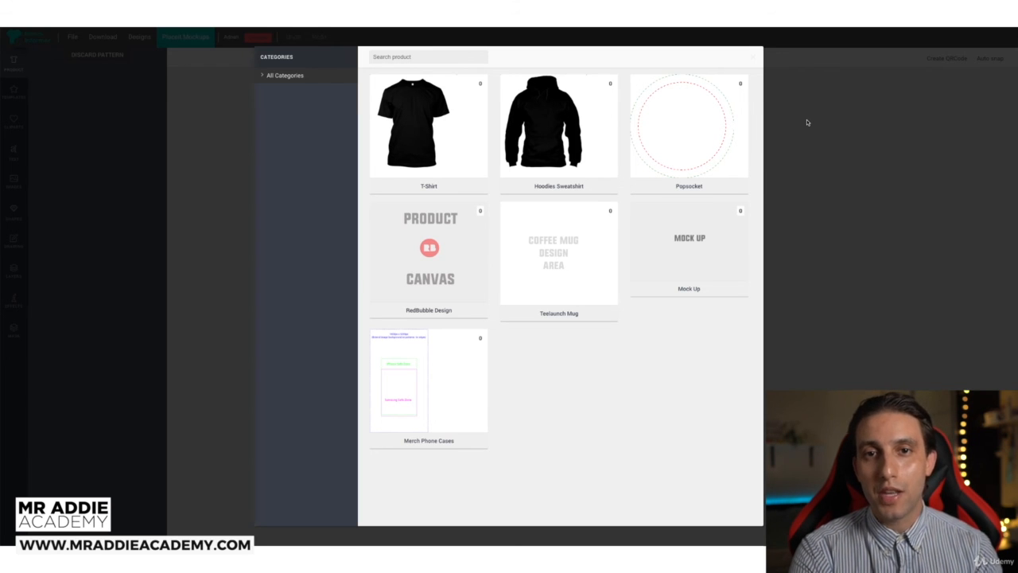
Step: In the mockup editor, pick T-Shirt, then change the product to Merch Phone Cases
click(427, 129)
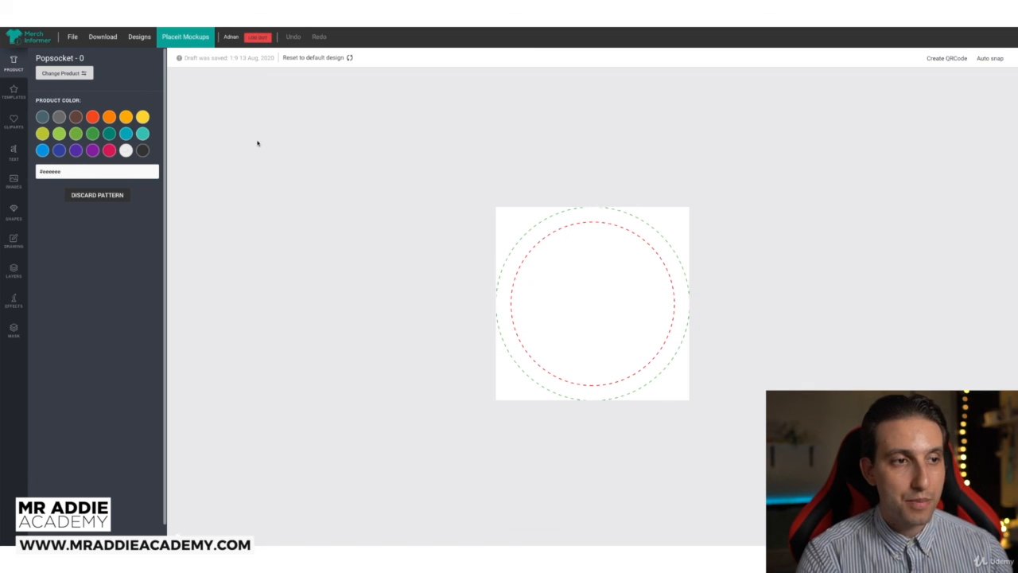
click(60, 74)
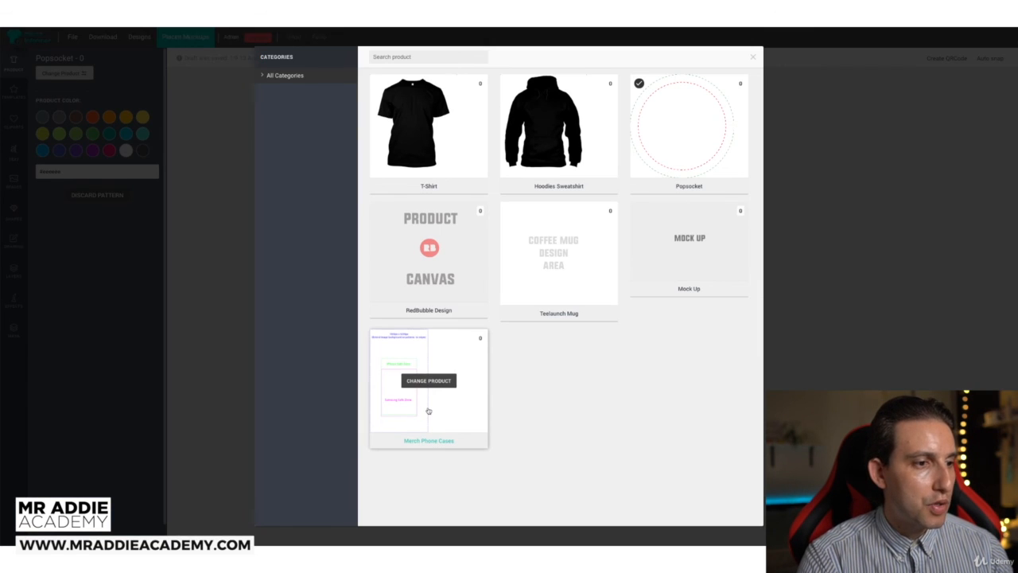
click(428, 411)
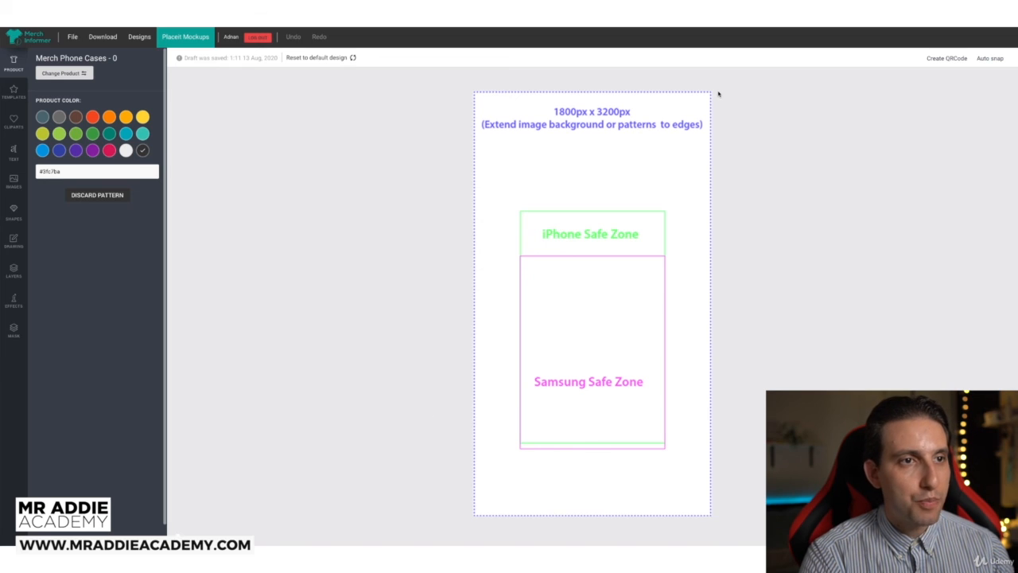